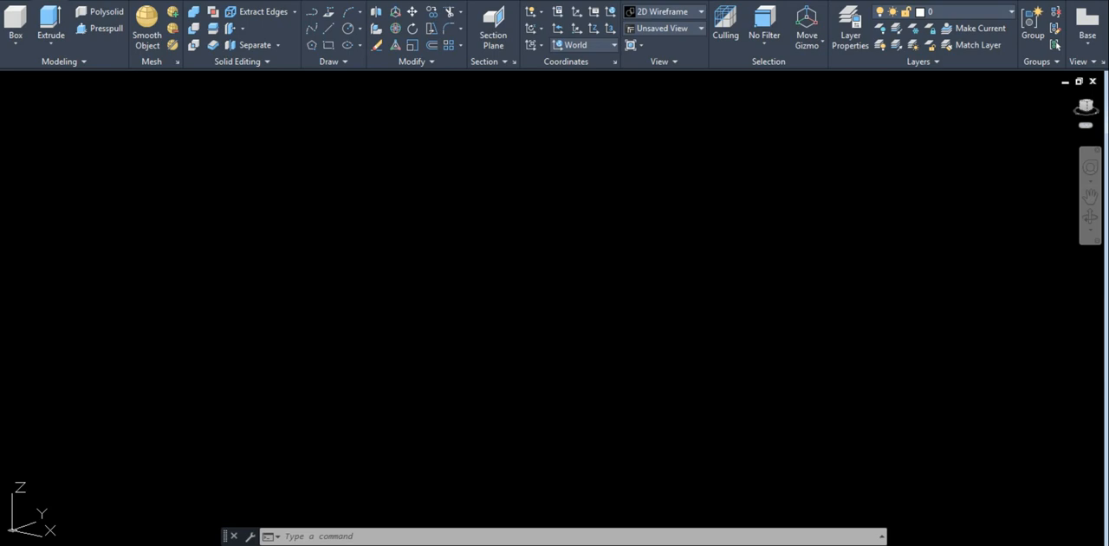
Draw a freehand solid box in the empty model space as a reference for the coordinate system.
{"action": "left_click", "coordinate": [16, 19]}
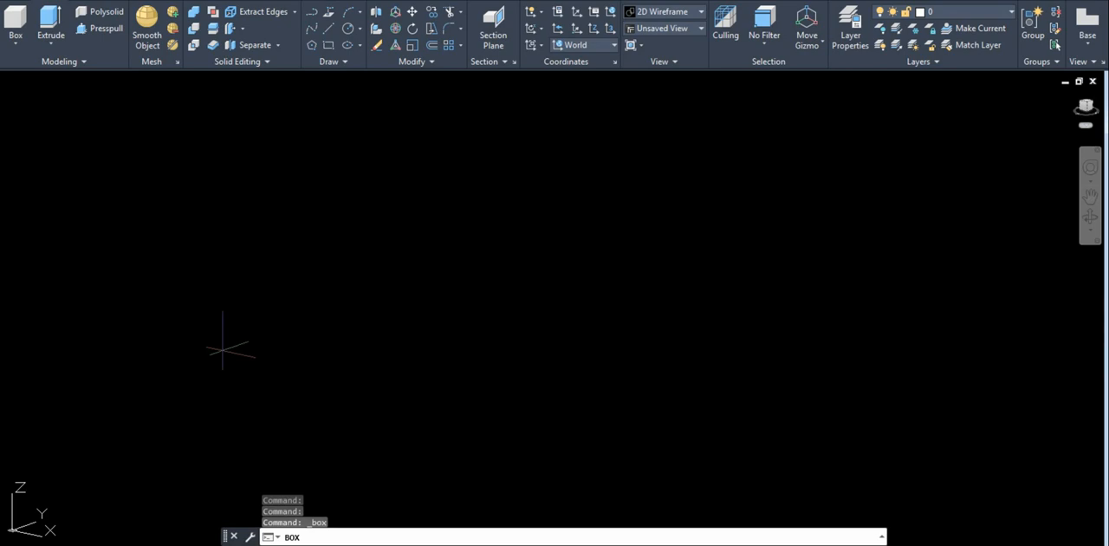
{"action": "left_click", "coordinate": [223, 350]}
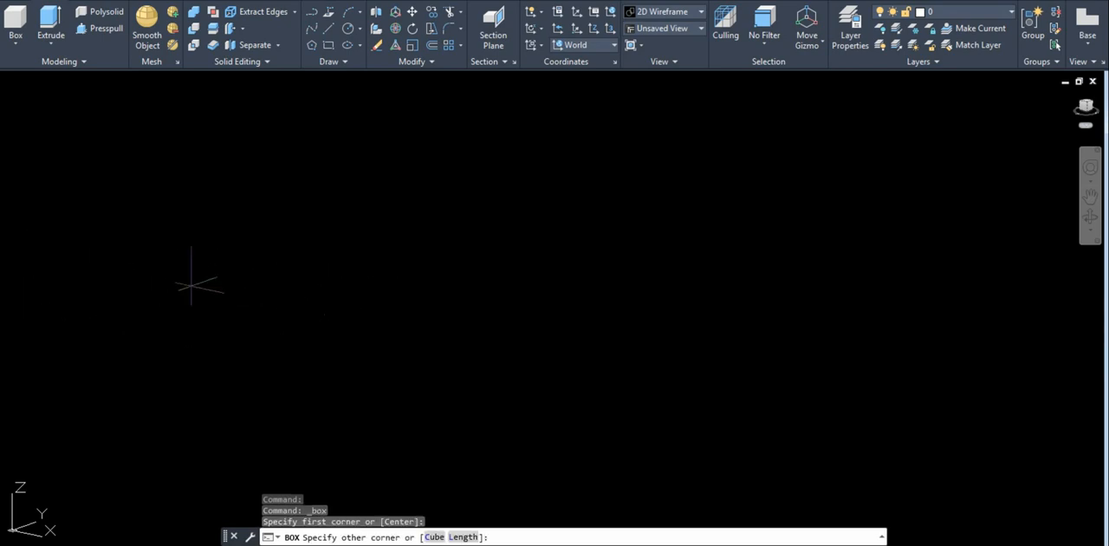
{"action": "left_click", "coordinate": [191, 285]}
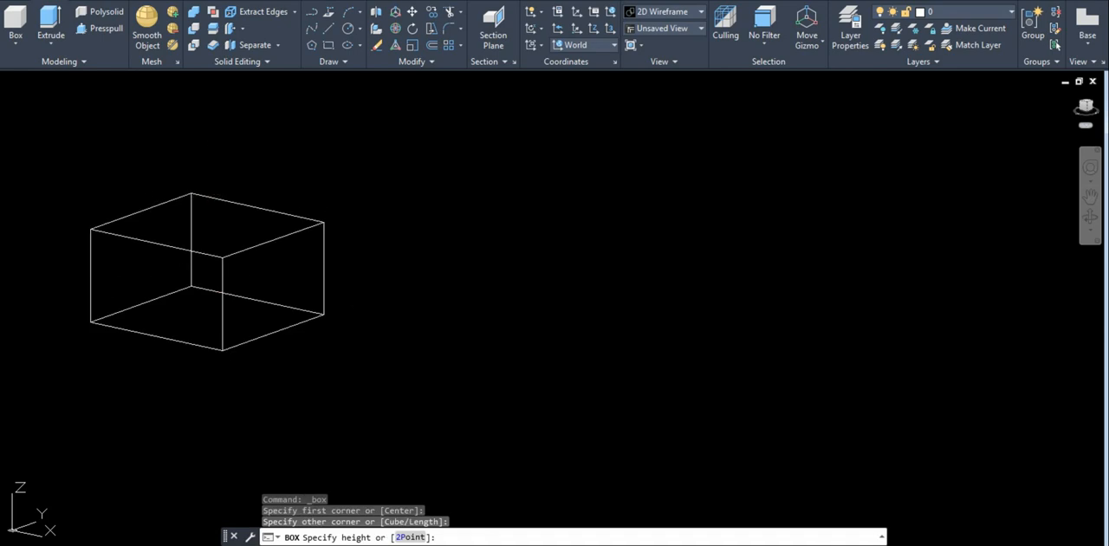
{"action": "left_click", "coordinate": [192, 194]}
{"action": "middle_click_drag", "start_coordinate": [384, 392], "coordinate": [351, 366]}
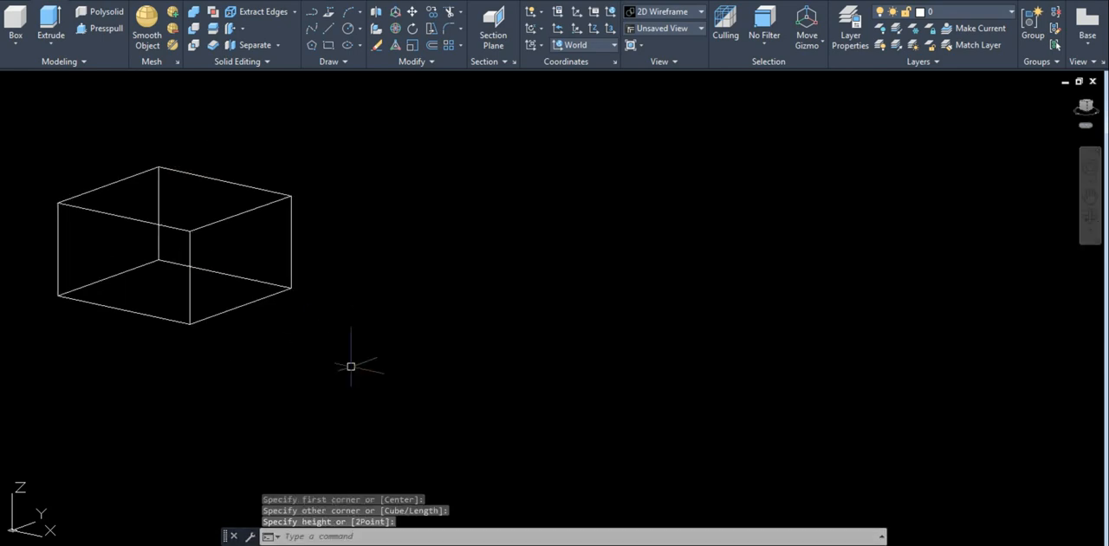
{"action": "mouse_move", "coordinate": [332, 319]}
{"action": "middle_mouse_down"}
{"action": "mouse_move", "coordinate": [317, 250]}
{"action": "mouse_move", "coordinate": [334, 258]}
{"action": "middle_mouse_up"}
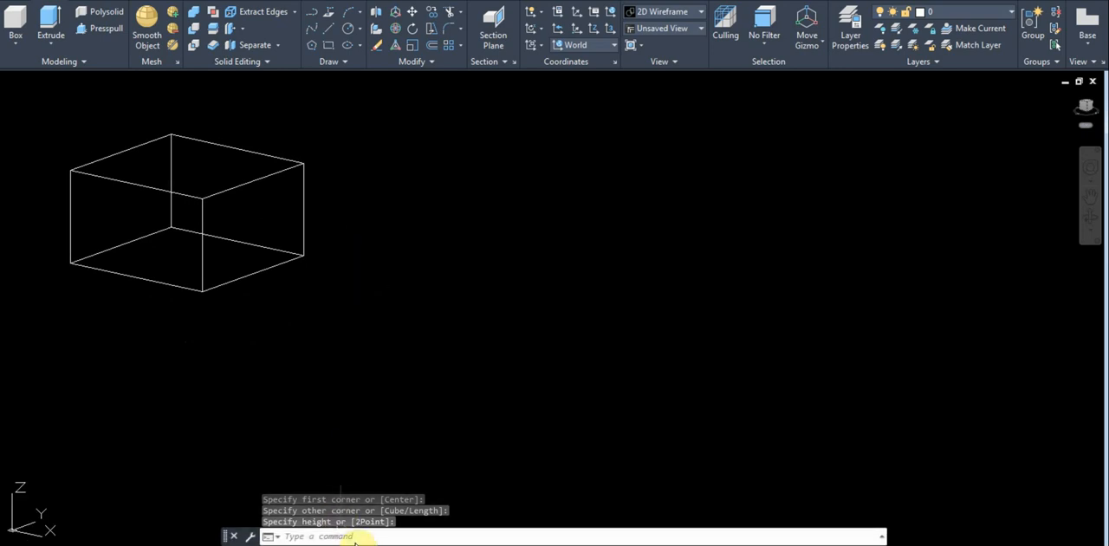
Set the UCS origin at the box's lower-left corner, with X along the receding bottom edge and Y pointing vertically upward.
{"action": "type", "text": "ucs"}
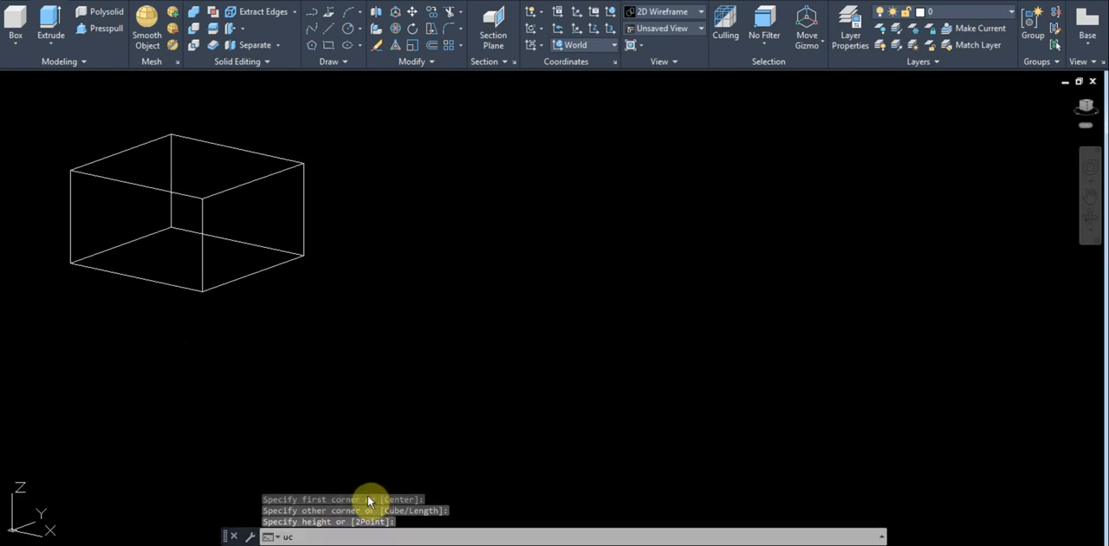
{"action": "key", "text": "Return"}
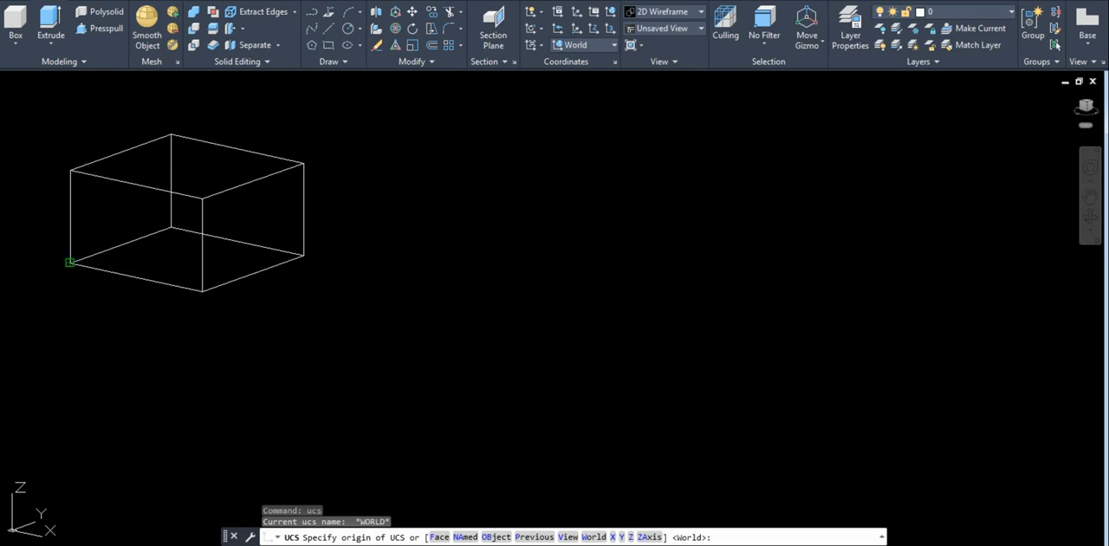
{"action": "left_click", "coordinate": [75, 266]}
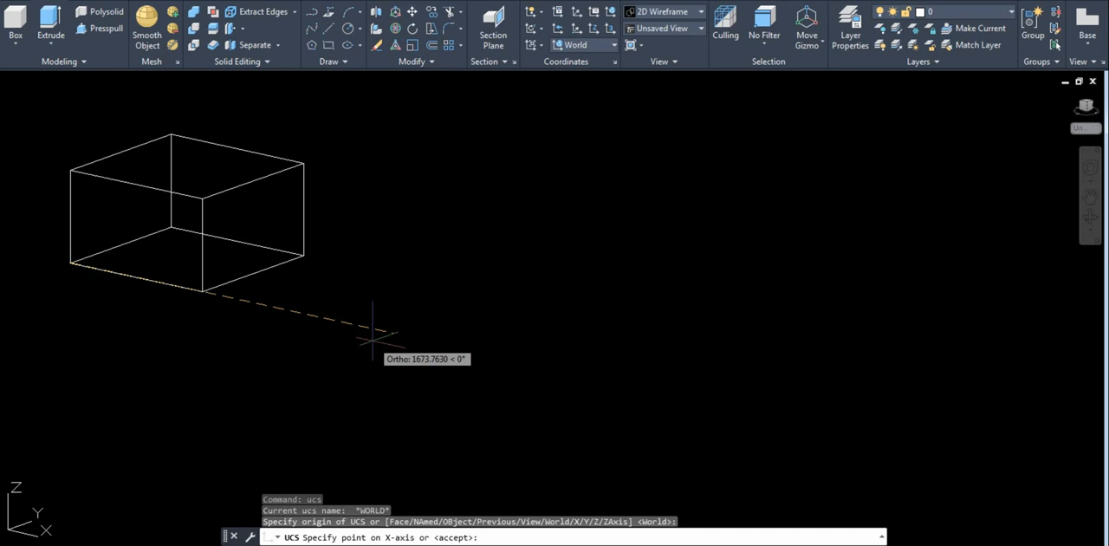
{"action": "left_click", "coordinate": [369, 176]}
{"action": "left_click", "coordinate": [81, 93]}
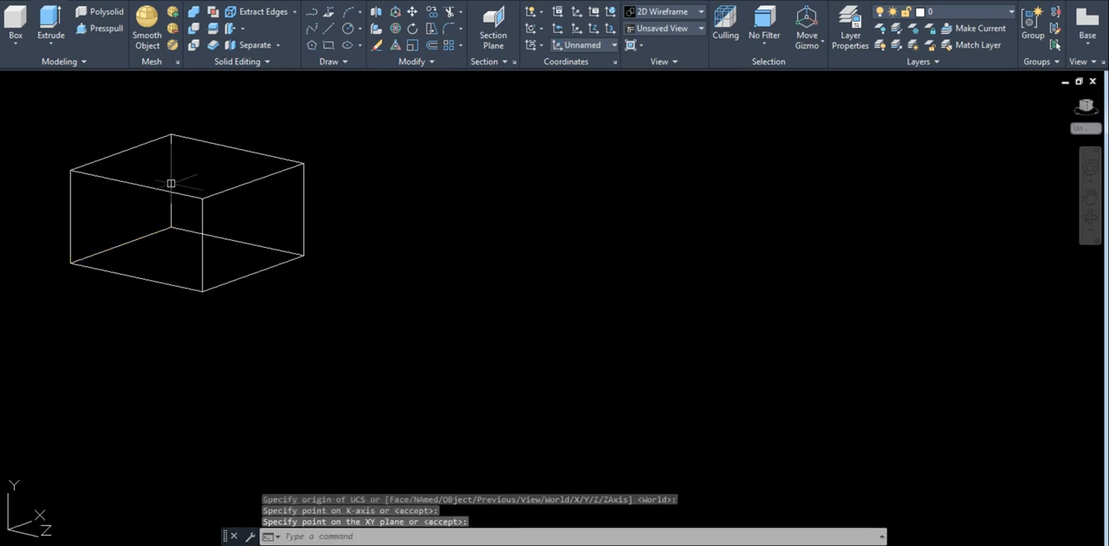
Delete the reference box.
{"action": "left_click", "coordinate": [389, 303]}
{"action": "left_click", "coordinate": [94, 181]}
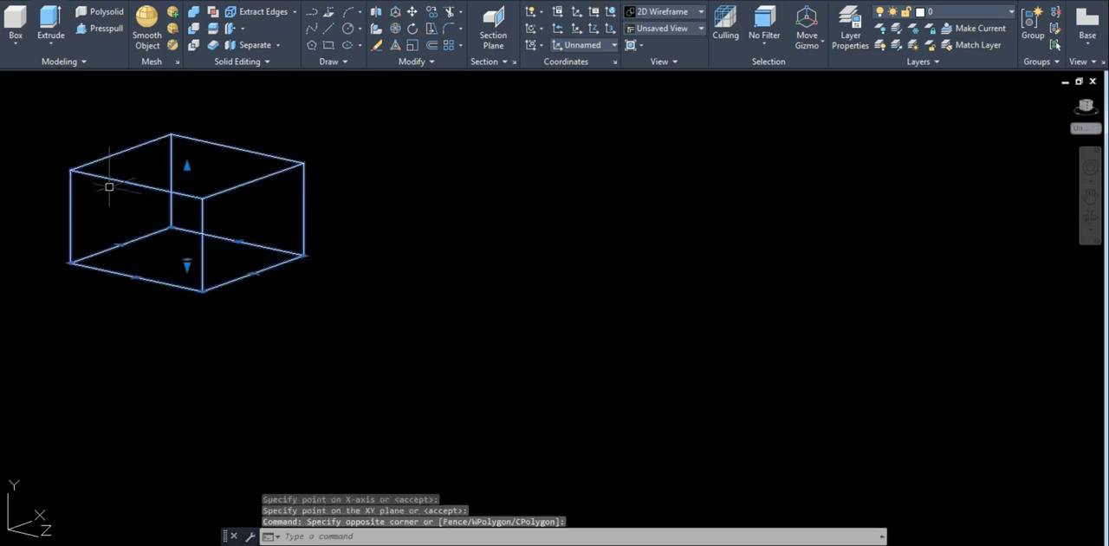
{"action": "key", "text": "Delete"}
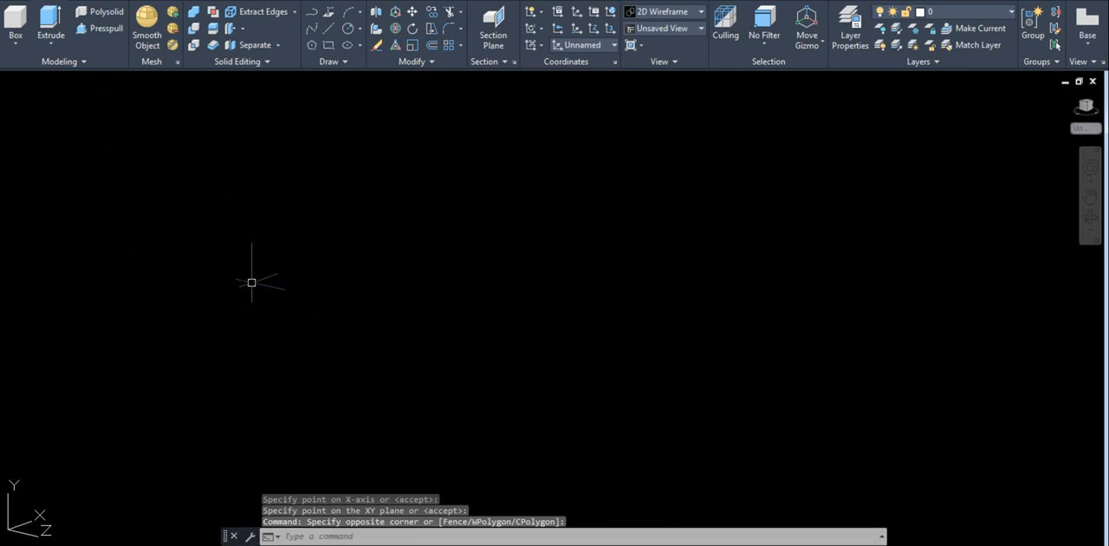
Start the side profile with a 150-unit base line along the positive X axis.
{"action": "type", "text": "L"}
{"action": "key", "text": "Return"}
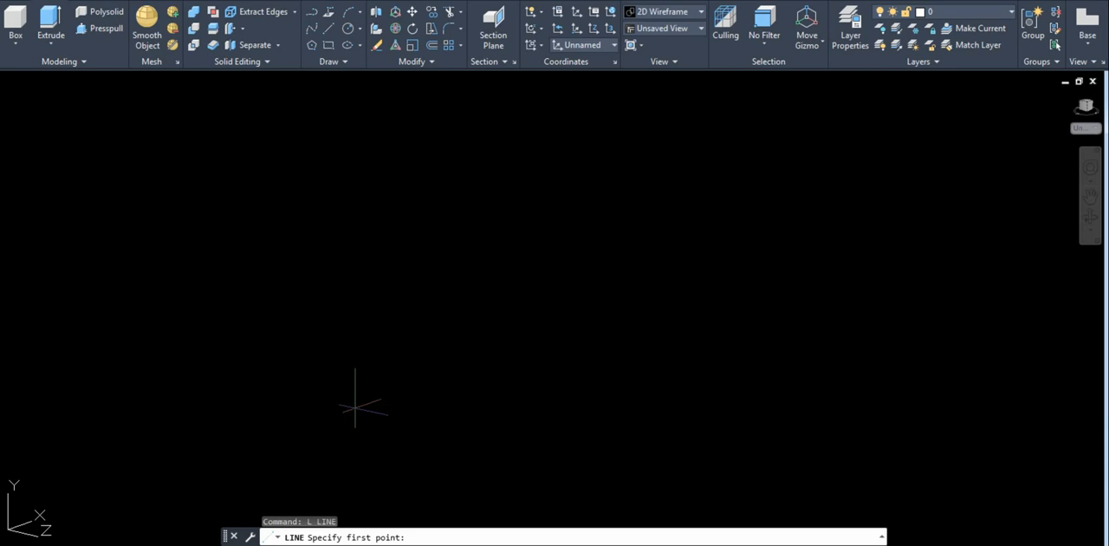
{"action": "left_click", "coordinate": [379, 364]}
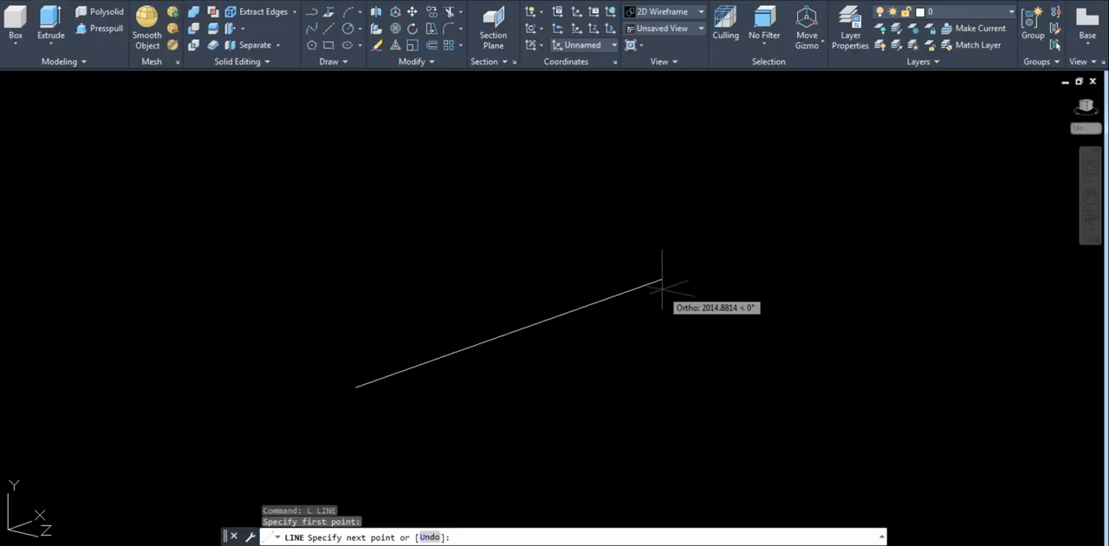
{"action": "type", "text": "150"}
{"action": "key", "text": "Return"}
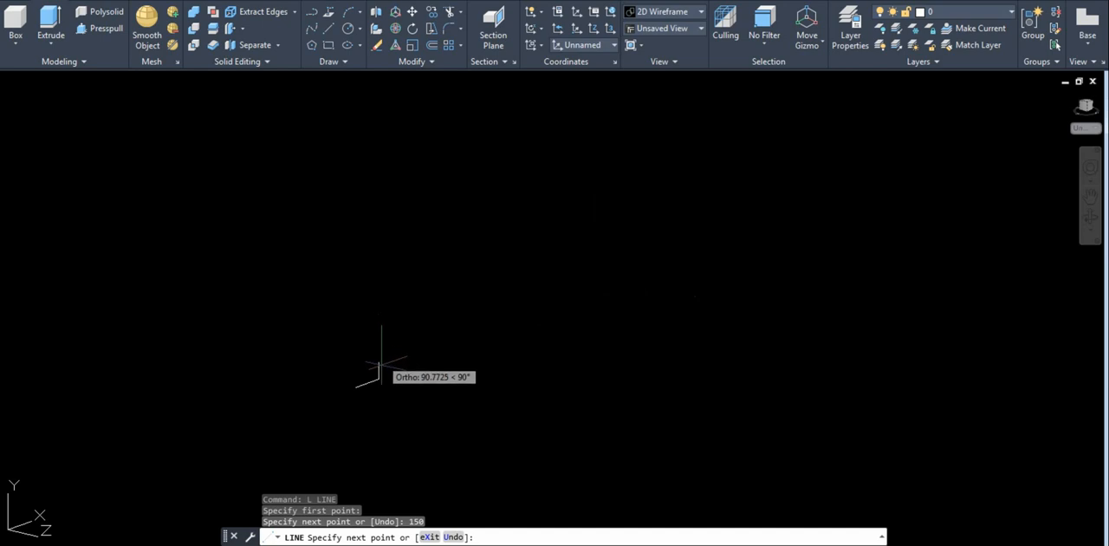
Continue the profile with a 65-unit segment straight up from the far end of the base line.
{"action": "scroll", "coordinate": [348, 403], "scroll_direction": "up", "scroll_amount": 5}
{"action": "scroll", "coordinate": [448, 312], "scroll_direction": "up", "scroll_amount": 3}
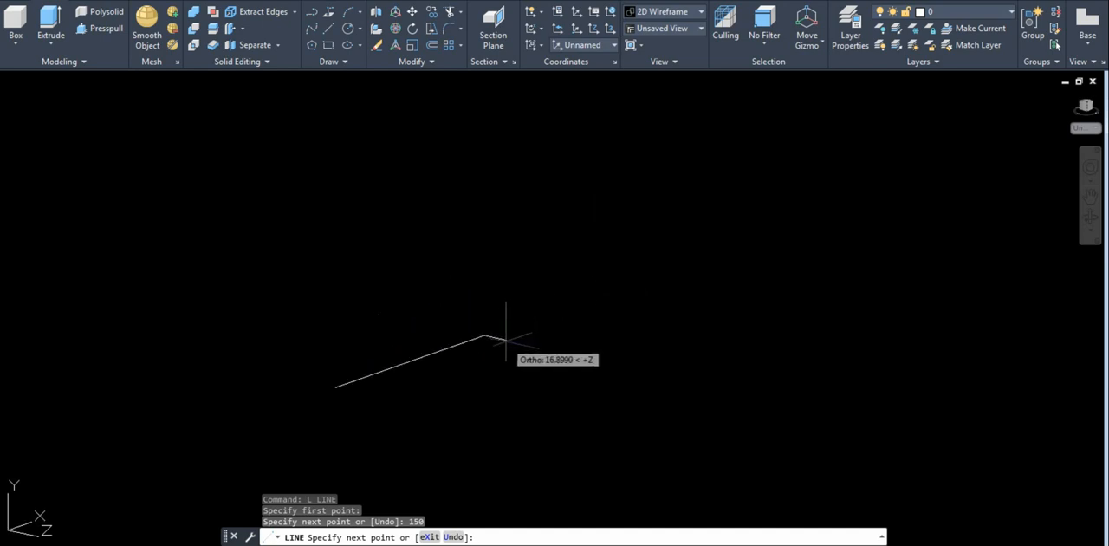
{"action": "scroll", "coordinate": [507, 341], "scroll_direction": "up", "scroll_amount": 2}
{"action": "middle_click_drag", "start_coordinate": [552, 351], "coordinate": [595, 301]}
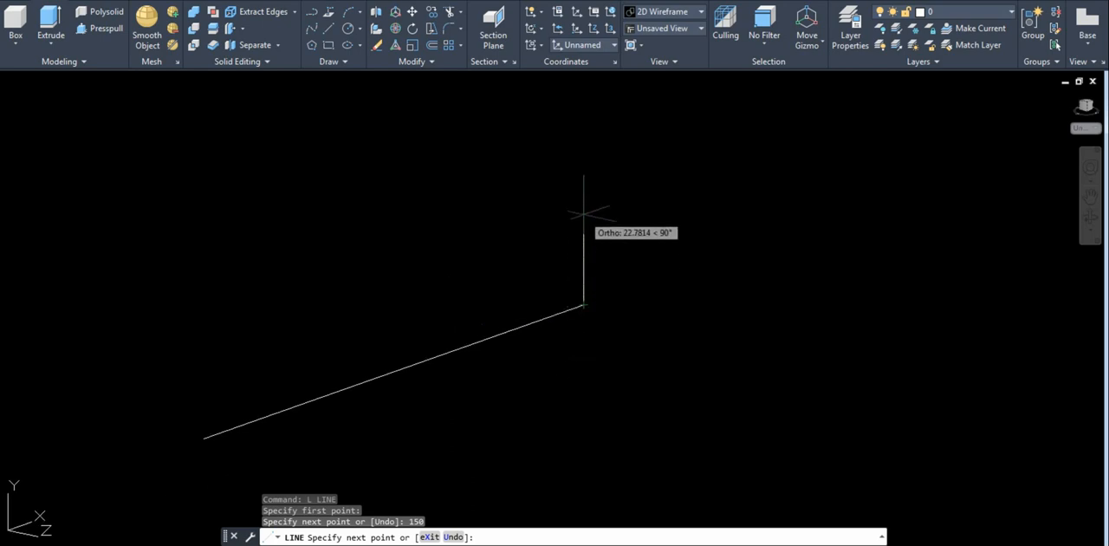
{"action": "middle_click_drag", "start_coordinate": [584, 163], "coordinate": [681, 129]}
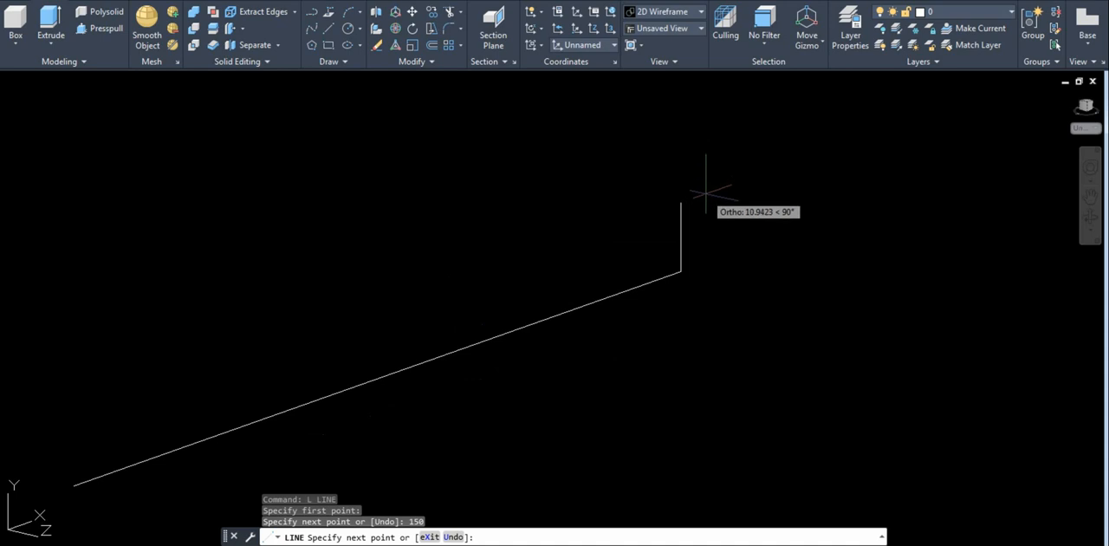
{"action": "scroll", "coordinate": [706, 193], "scroll_direction": "down", "scroll_amount": 1}
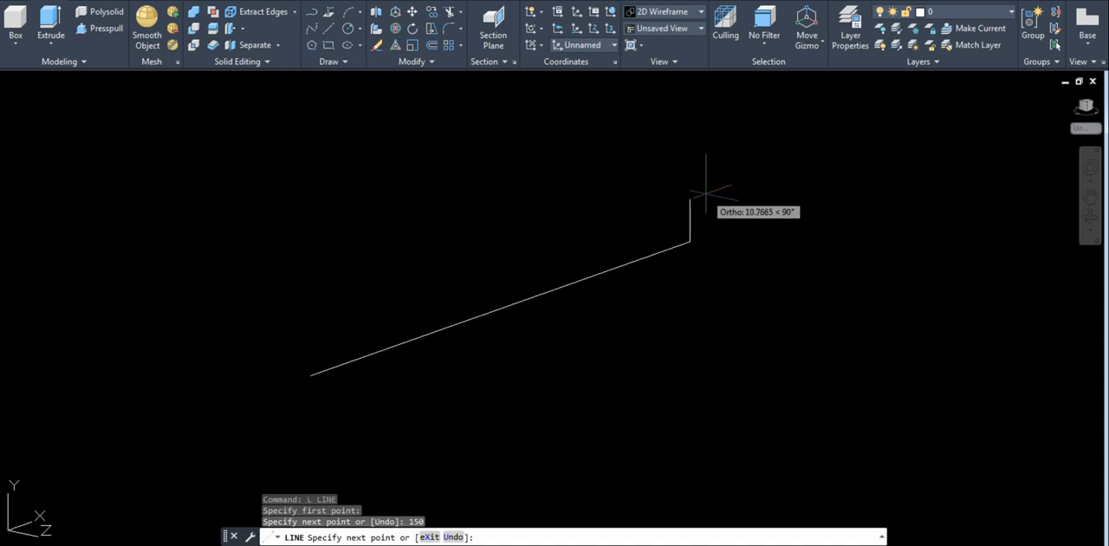
{"action": "scroll", "coordinate": [705, 193], "scroll_direction": "up", "scroll_amount": 2}
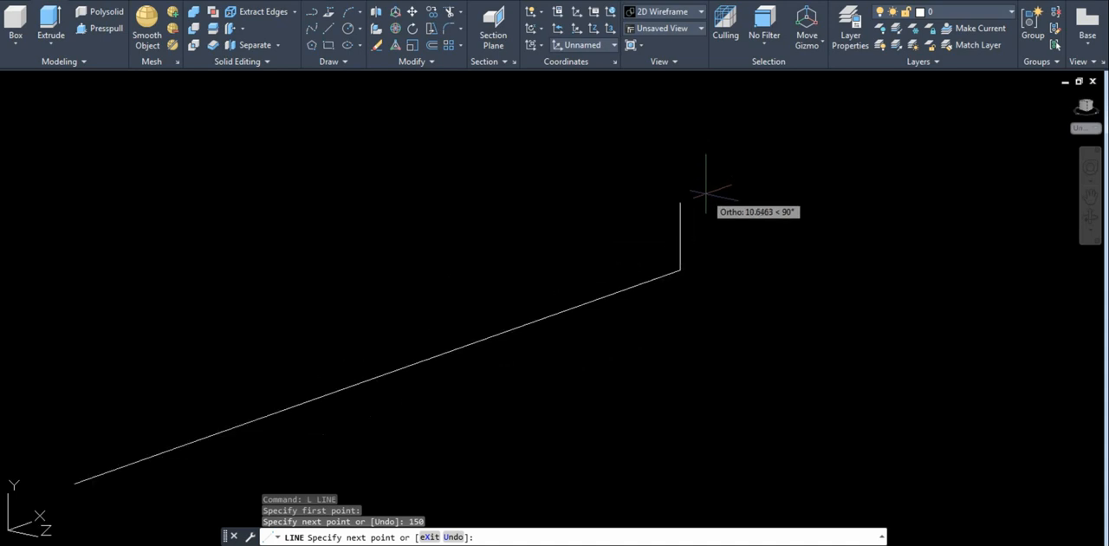
{"action": "scroll", "coordinate": [706, 193], "scroll_direction": "up", "scroll_amount": 1}
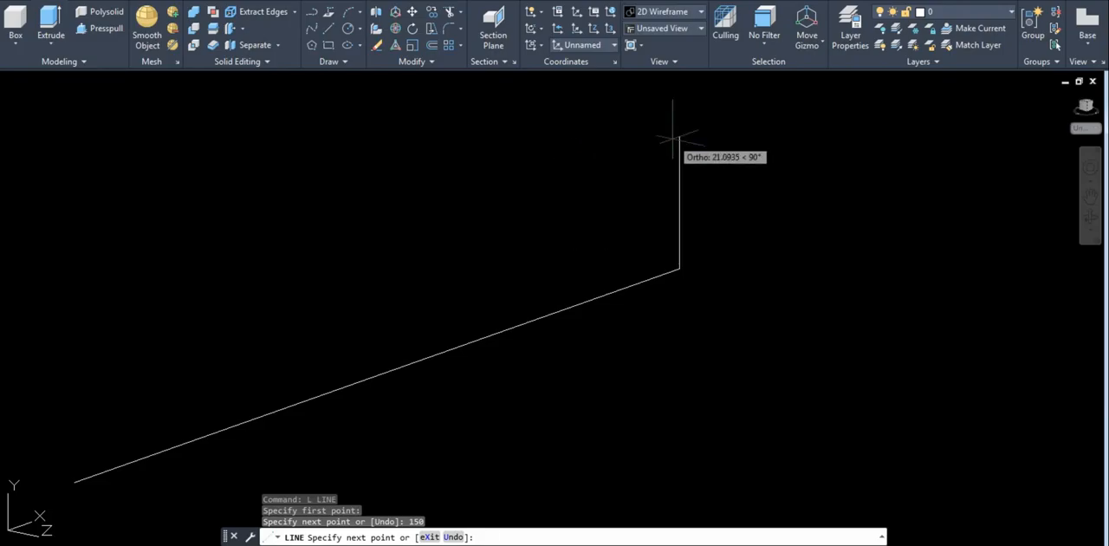
{"action": "type", "text": "65"}
{"action": "key", "text": "Return"}
Add a 20-unit top segment running back along negative X from the upper end of the 65-unit vertical.
{"action": "middle_click_drag", "start_coordinate": [554, 198], "coordinate": [575, 302]}
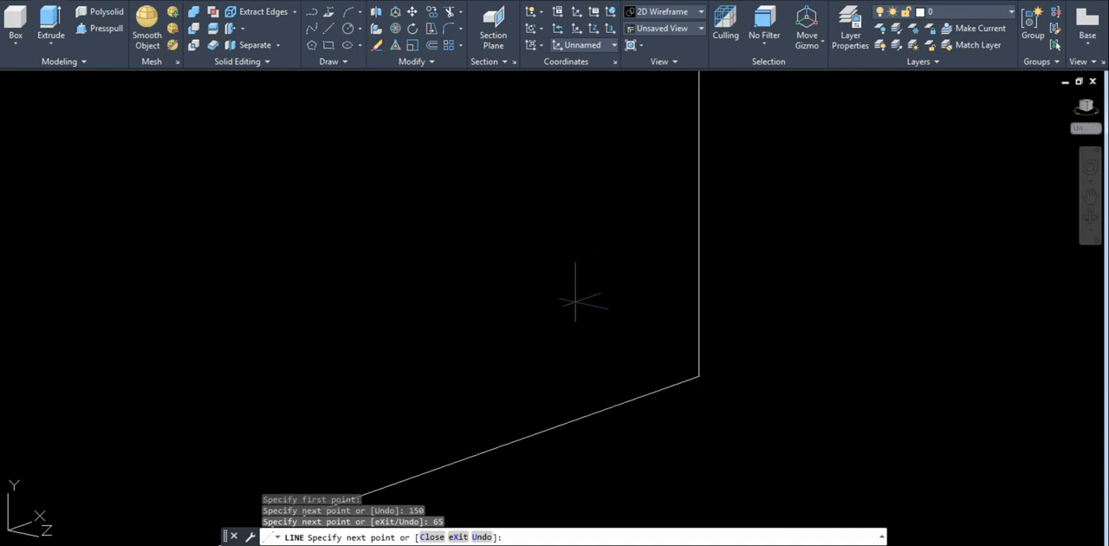
{"action": "scroll", "coordinate": [576, 302], "scroll_direction": "down", "scroll_amount": 3}
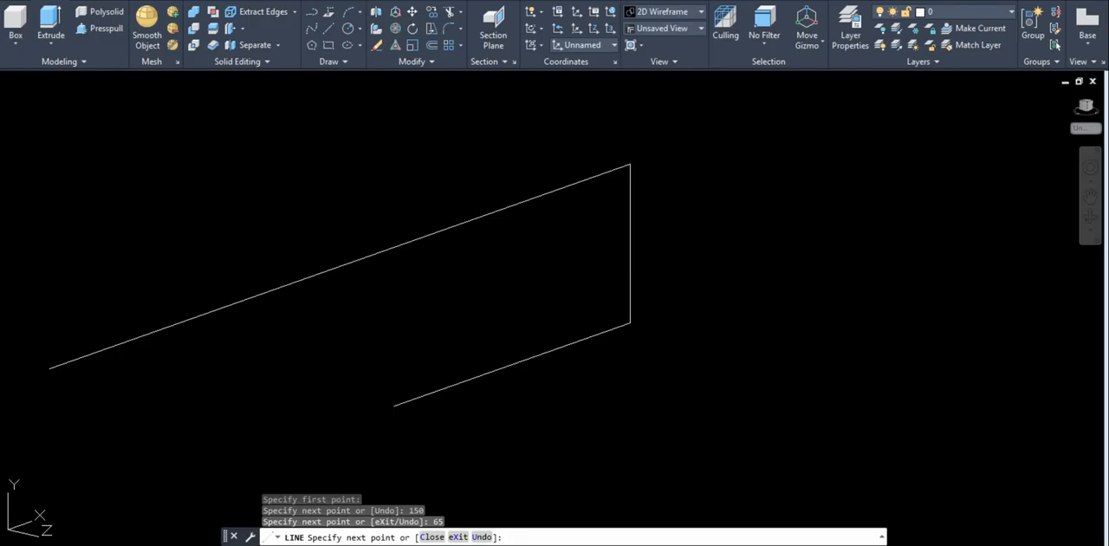
{"action": "type", "text": "20"}
{"action": "key", "text": "Return"}
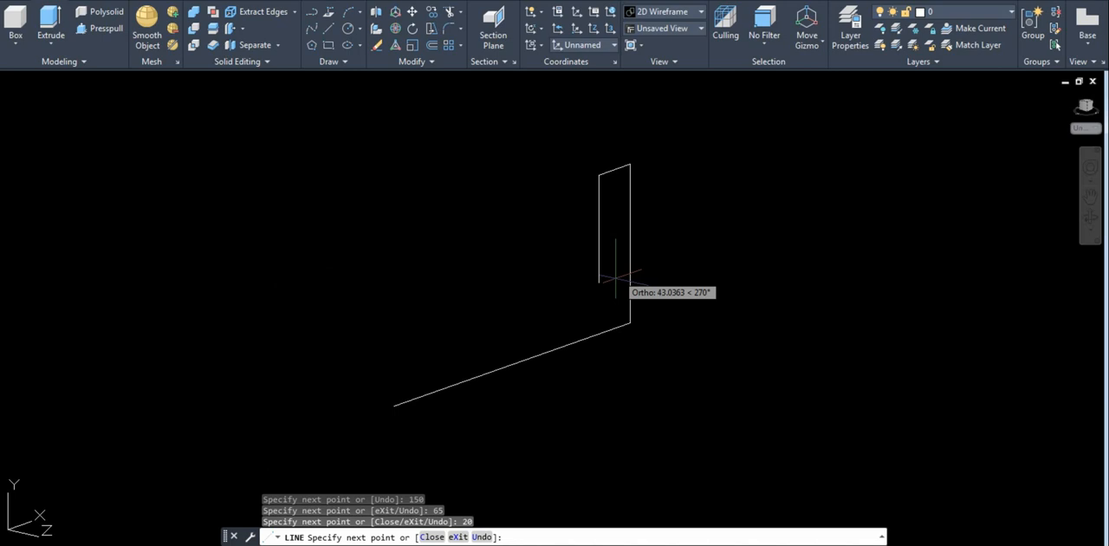
{"action": "left_click", "coordinate": [610, 285]}
{"action": "type", "text": "15"}
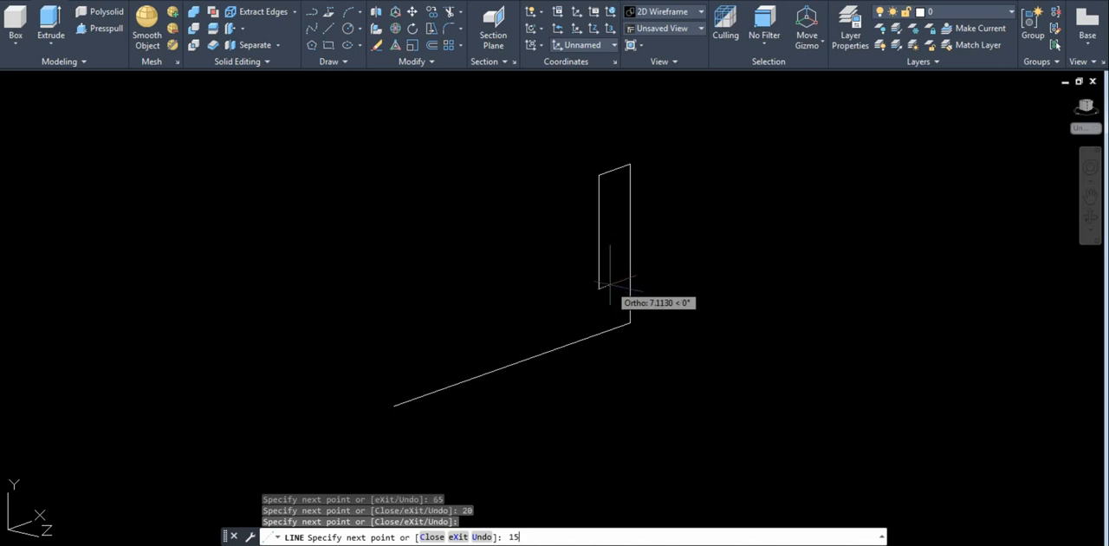
{"action": "key", "text": "Return"}
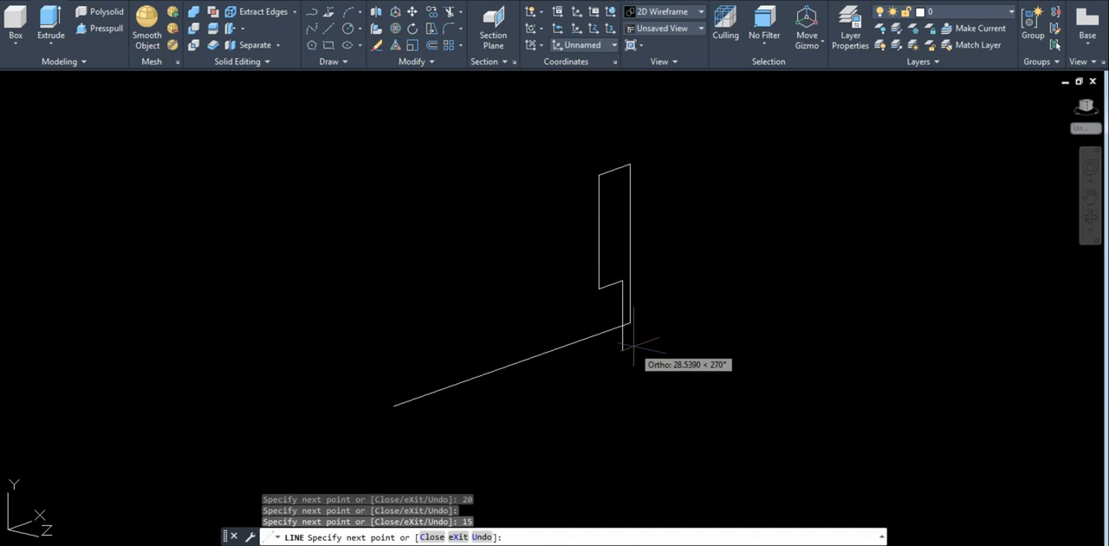
{"action": "key", "text": "ctrl+z"}
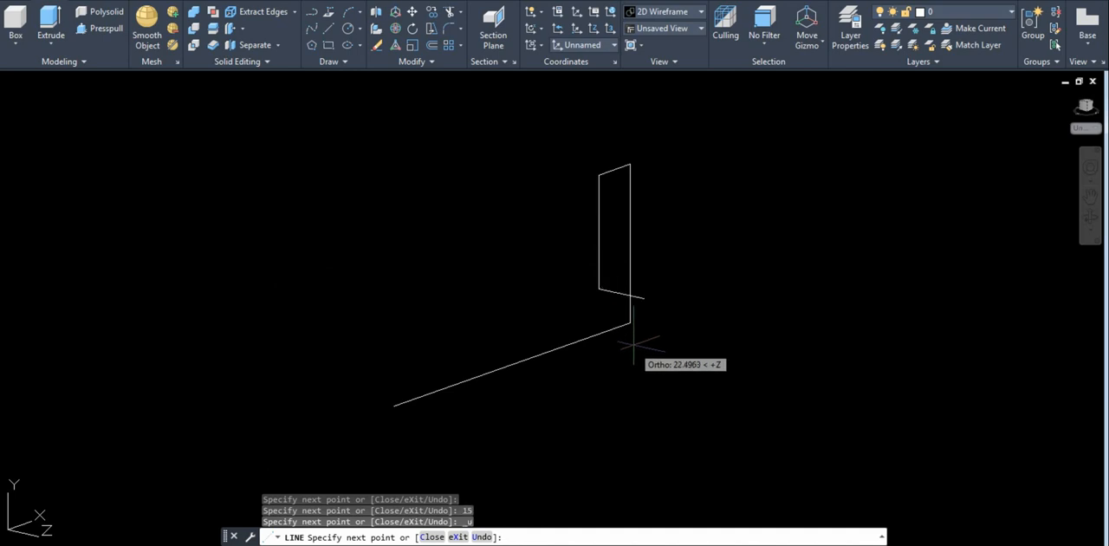
{"action": "key", "text": "ctrl+z"}
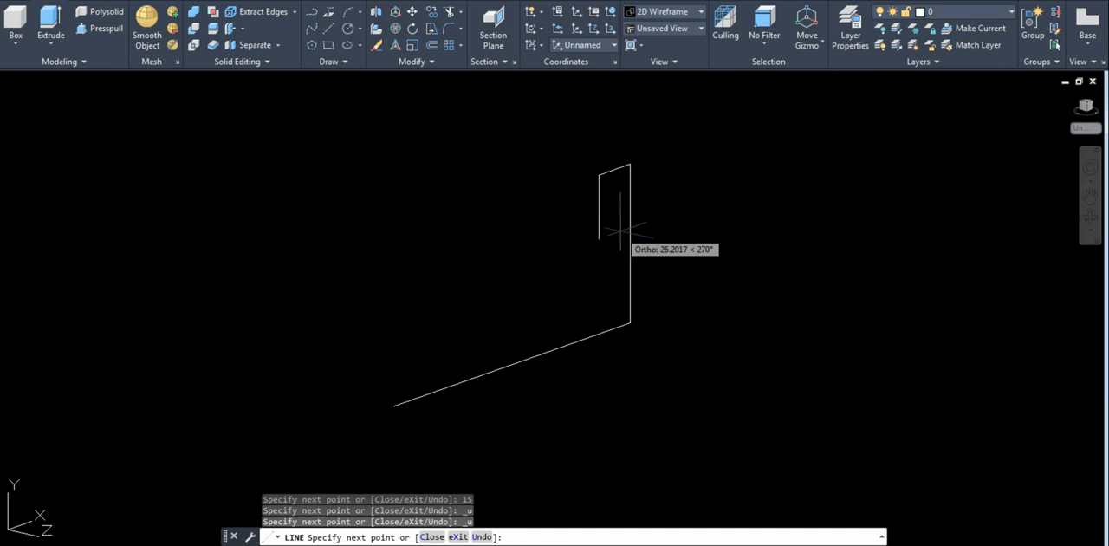
Draw a 15-unit segment straight down from the free end of the top segment and finish the line chain.
{"action": "type", "text": "15"}
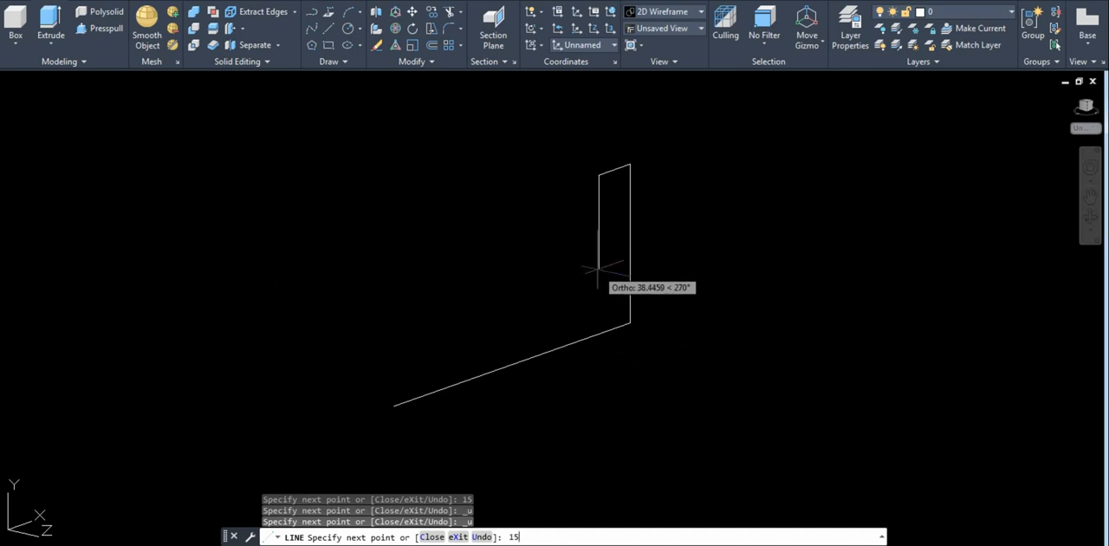
{"action": "key", "text": "Return"}
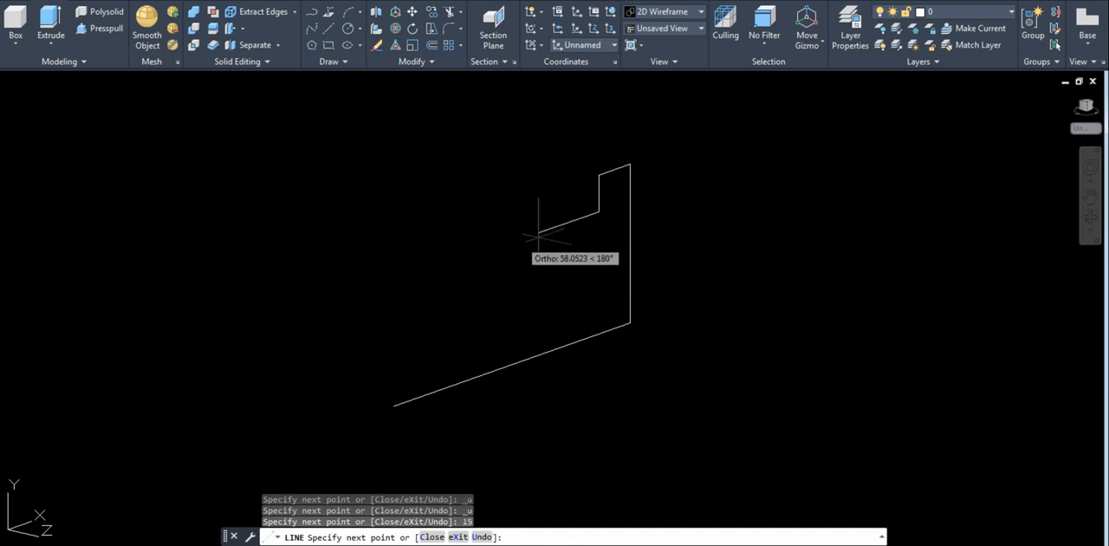
{"action": "key", "text": "Return"}
{"action": "key", "text": "Return"}
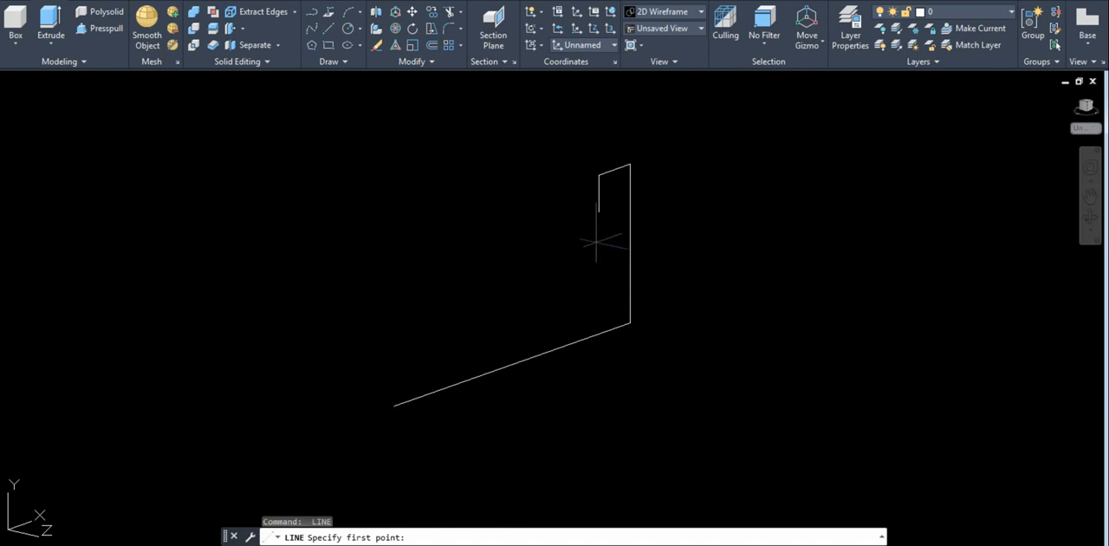
Draw a new line 40 units straight up from the open front end of the base line.
{"action": "left_click", "coordinate": [393, 406]}
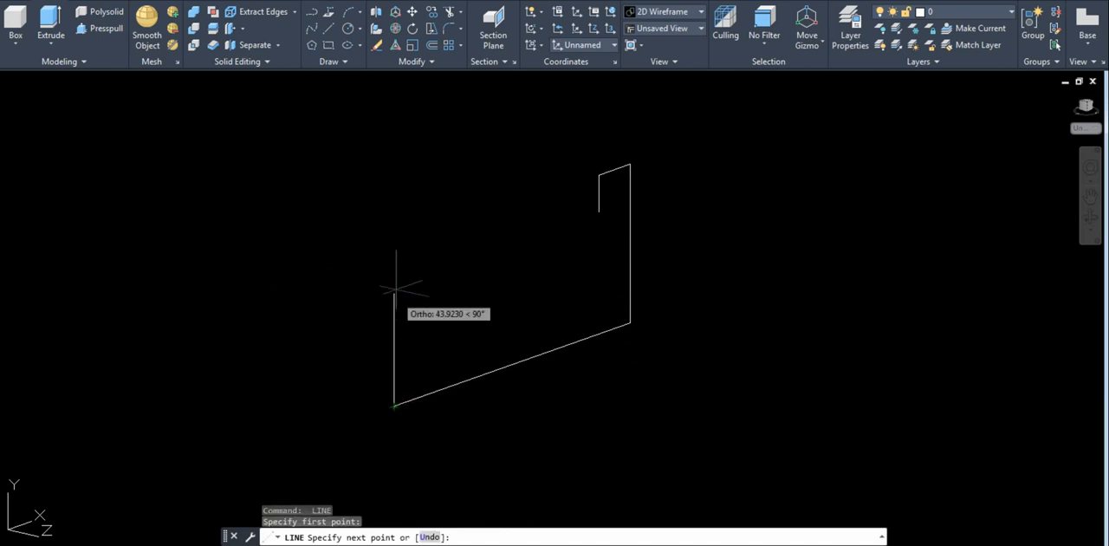
{"action": "left_click", "coordinate": [97, 544]}
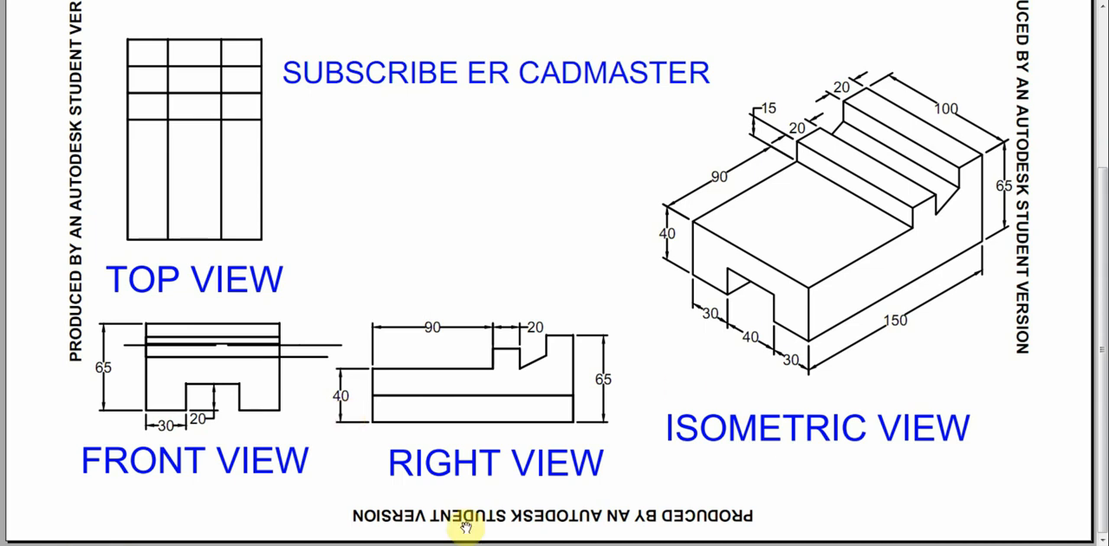
{"action": "left_click", "coordinate": [393, 539]}
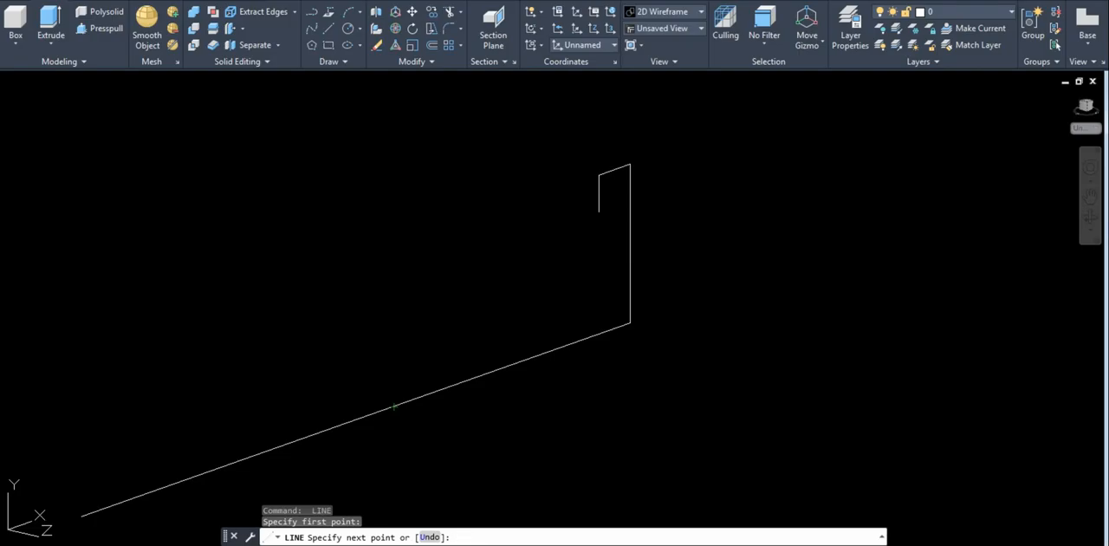
{"action": "type", "text": "4"}
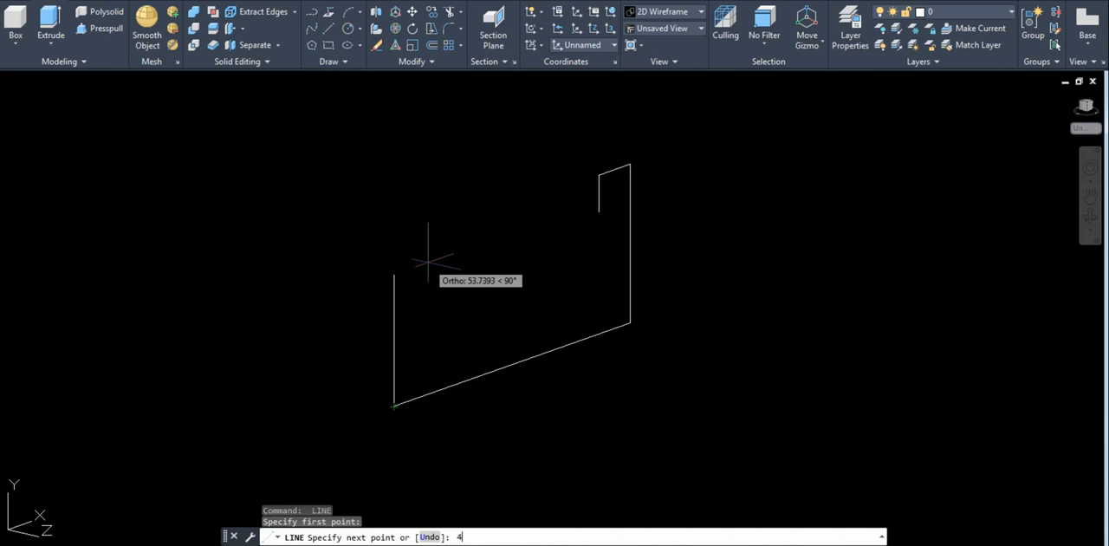
{"action": "type", "text": "0"}
{"action": "key", "text": "Return"}
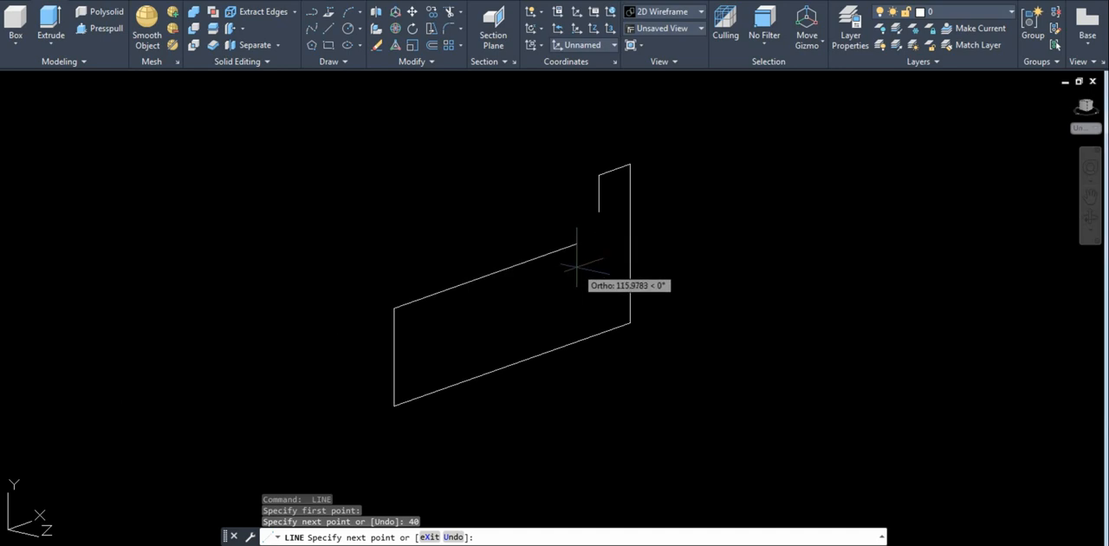
Continue the profile with a 90-unit segment along positive X, followed by a 15-unit segment straight up.
{"action": "type", "text": "90"}
{"action": "key", "text": "Return"}
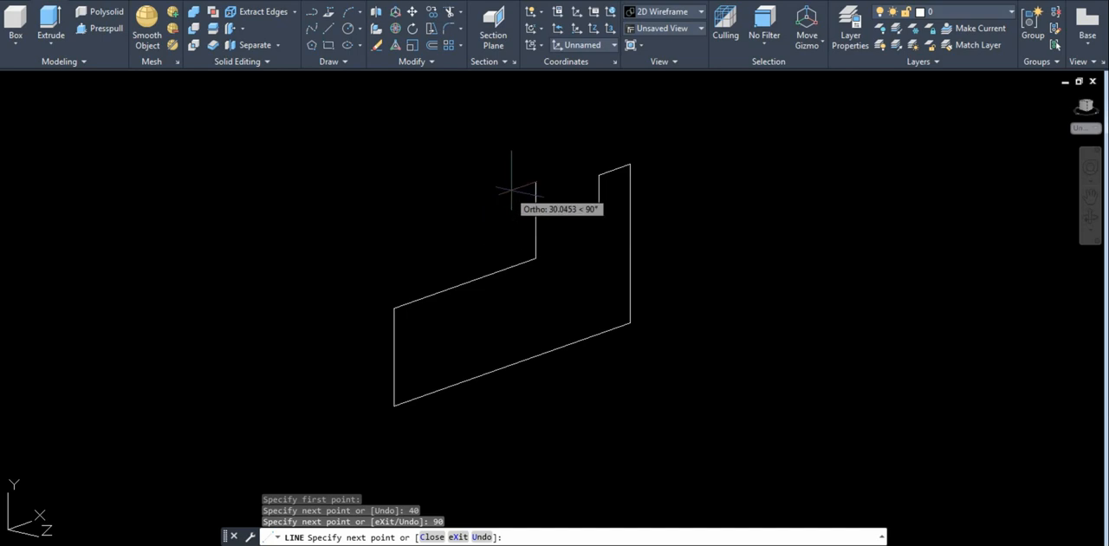
{"action": "type", "text": "15"}
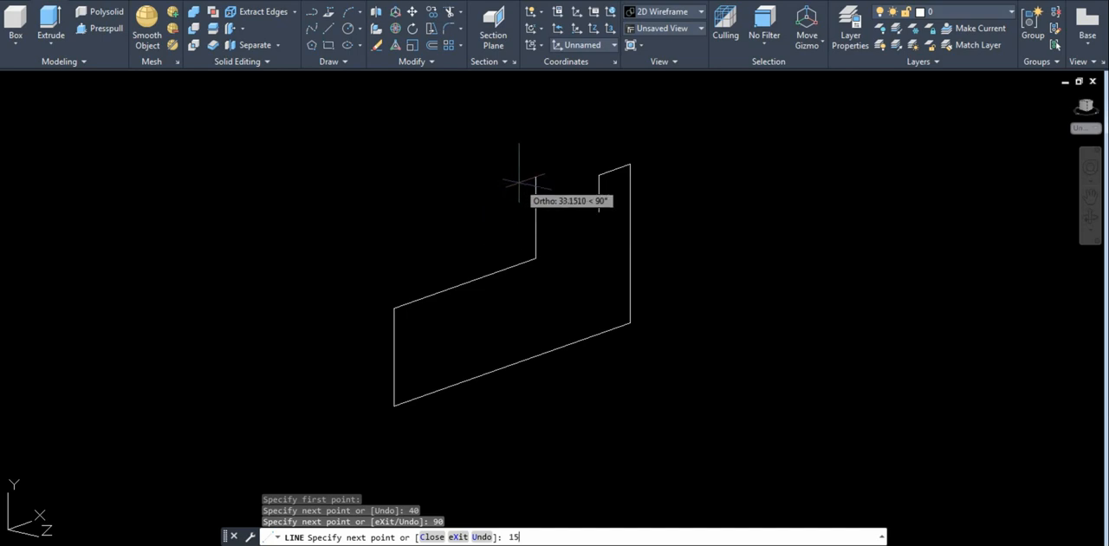
{"action": "key", "text": "Return"}
Add a 20-unit segment along positive X, then a 15-unit segment straight down from its end.
{"action": "type", "text": "2"}
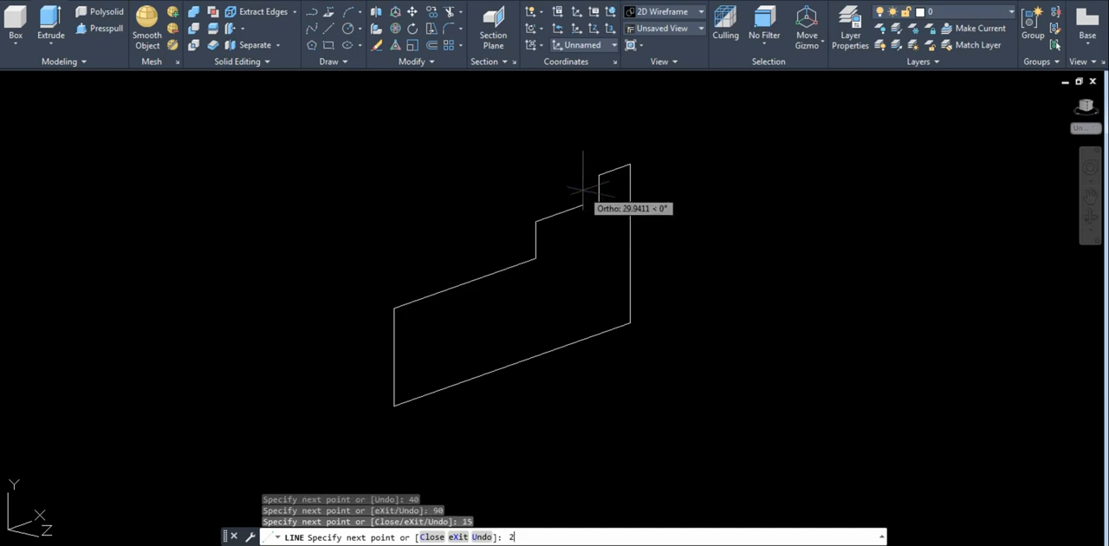
{"action": "type", "text": "0"}
{"action": "key", "text": "Return"}
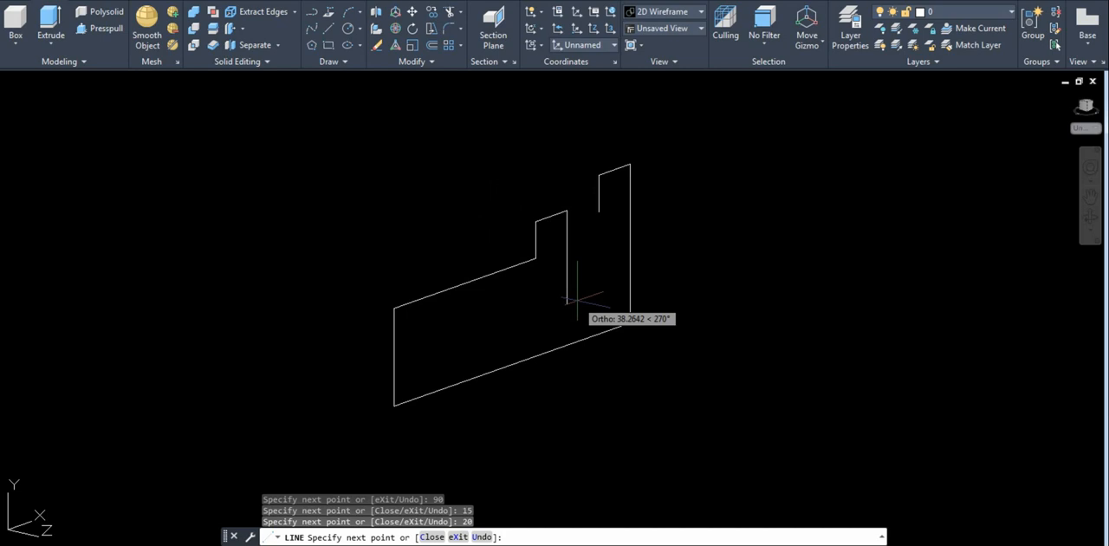
{"action": "type", "text": "15"}
{"action": "key", "text": "Return"}
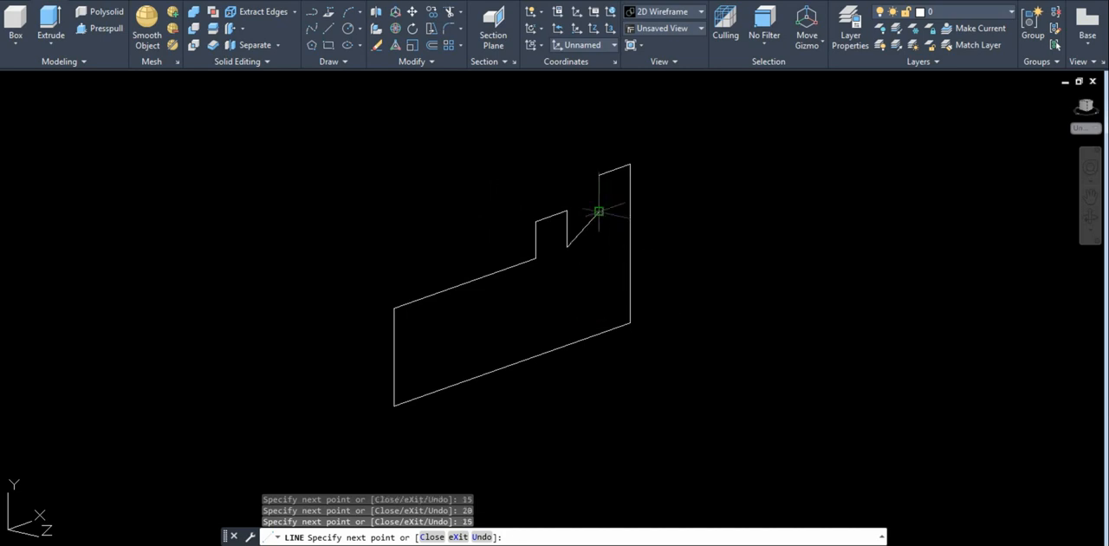
Close the profile with a slanted line to the free lower end of the rear 15-unit vertical and finish the line chain.
{"action": "left_click", "coordinate": [599, 210]}
{"action": "key", "text": "Return"}
{"action": "scroll", "coordinate": [674, 353], "scroll_direction": "down", "scroll_amount": 2}
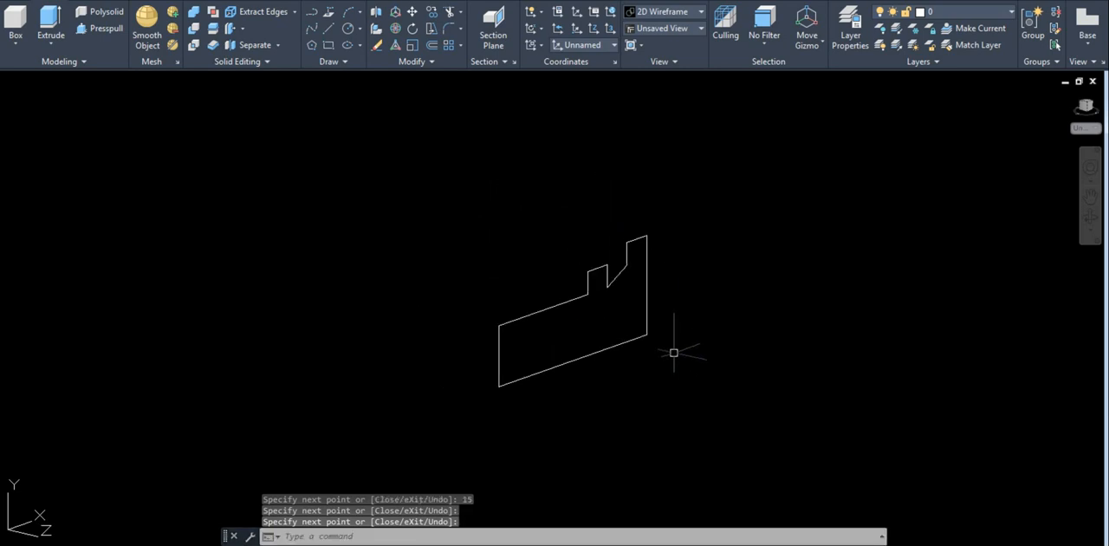
{"action": "scroll", "coordinate": [674, 353], "scroll_direction": "up", "scroll_amount": 2}
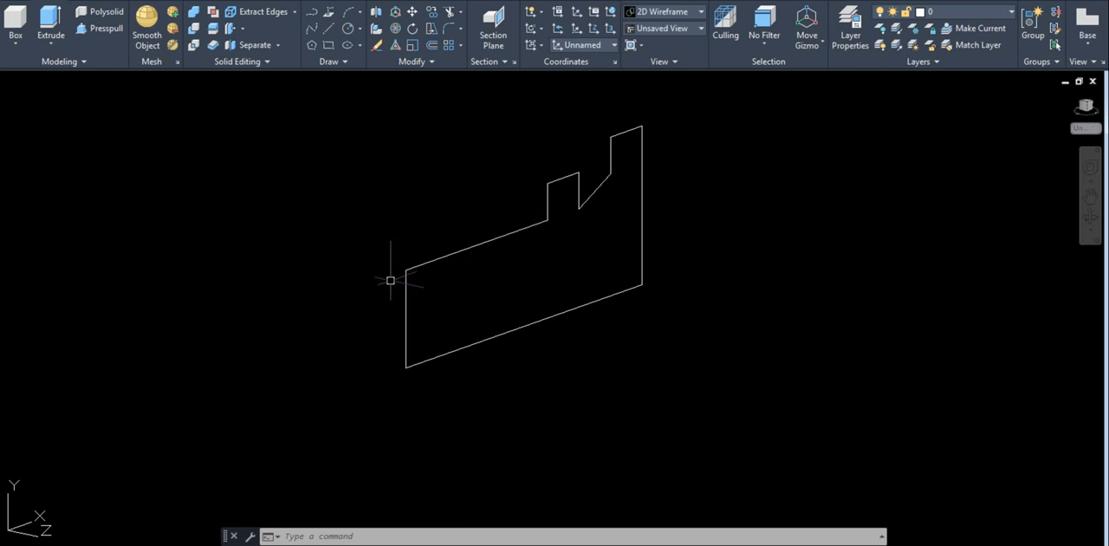
Convert all the connected profile lines into a single region.
{"action": "middle_click_drag", "start_coordinate": [390, 280], "coordinate": [431, 308]}
{"action": "type", "text": "re"}
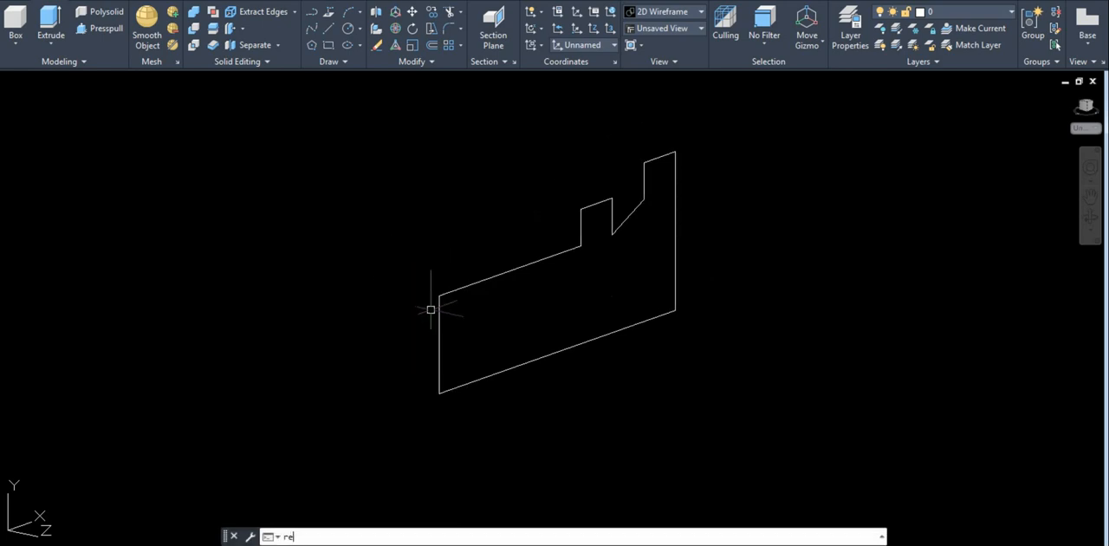
{"action": "type", "text": "g"}
{"action": "key", "text": "Return"}
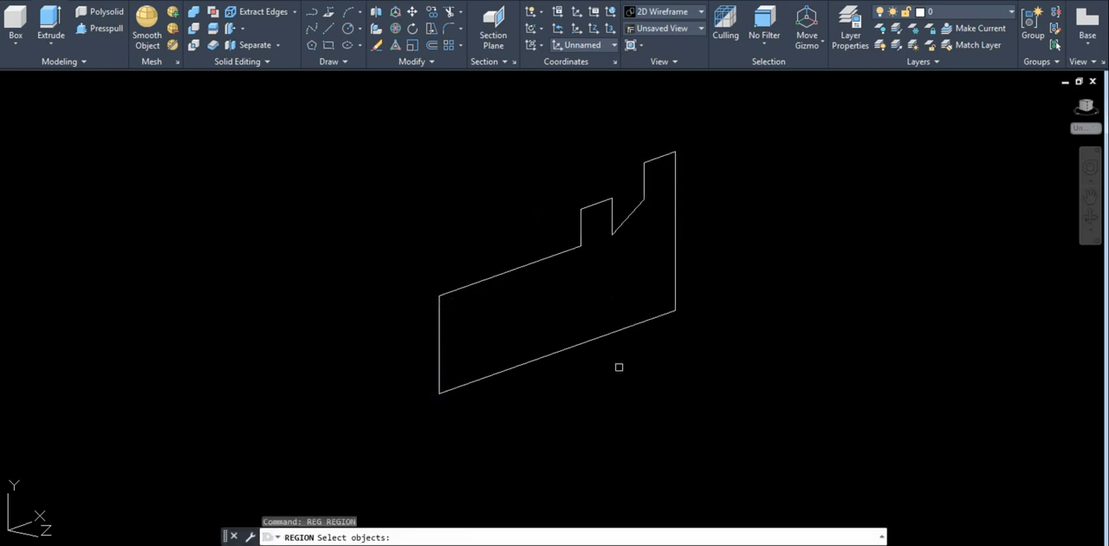
{"action": "left_click", "coordinate": [663, 398]}
{"action": "left_click", "coordinate": [353, 200]}
{"action": "left_click", "coordinate": [727, 367]}
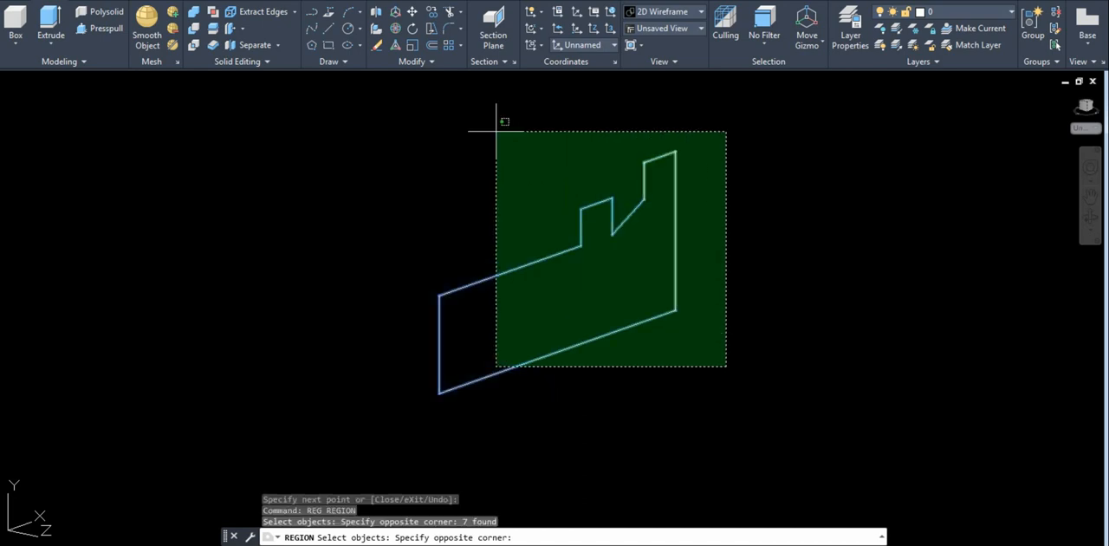
{"action": "left_click", "coordinate": [491, 127]}
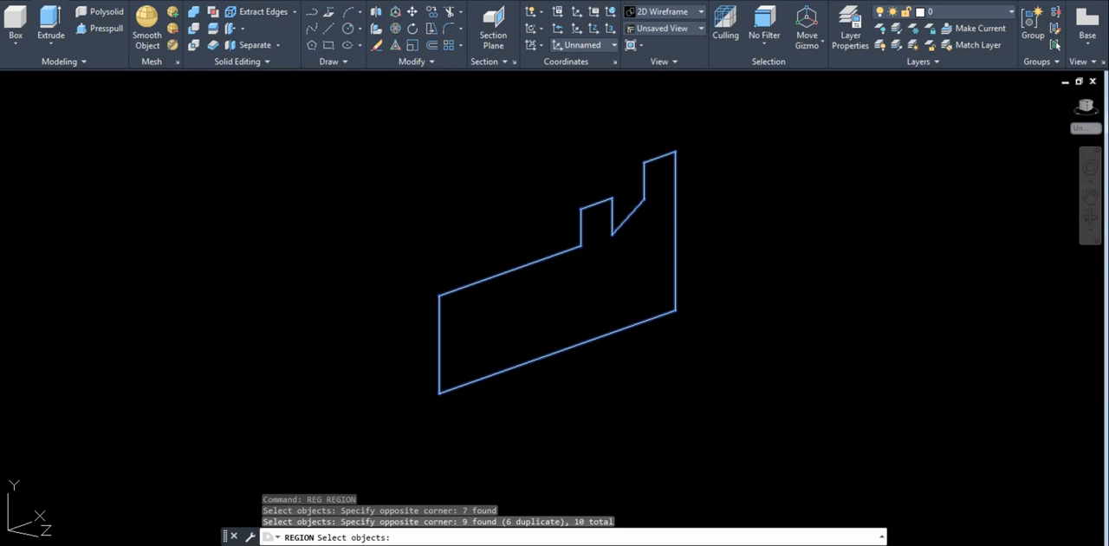
{"action": "key", "text": "Return"}
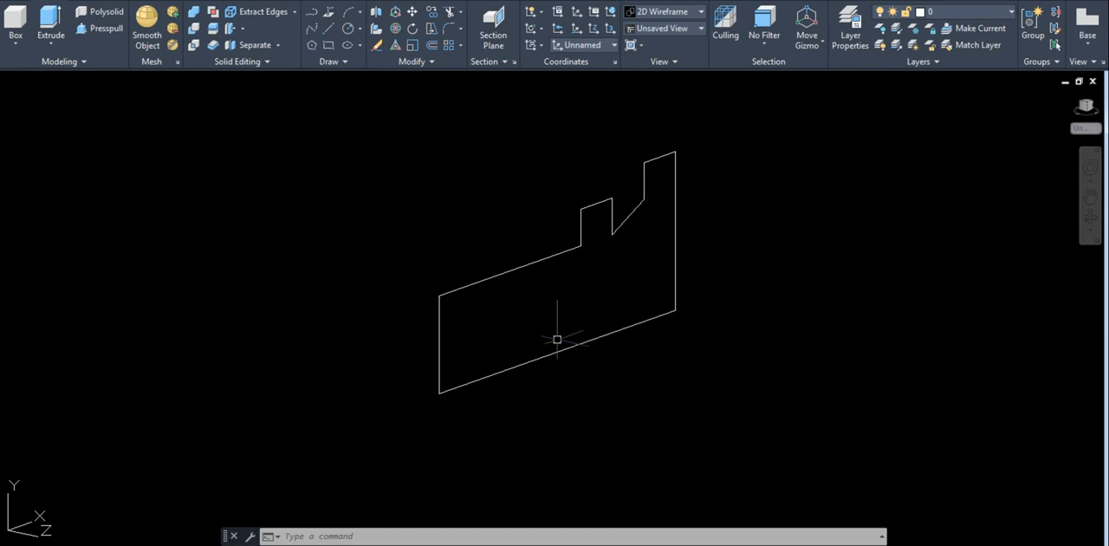
{"action": "type", "text": "E"}
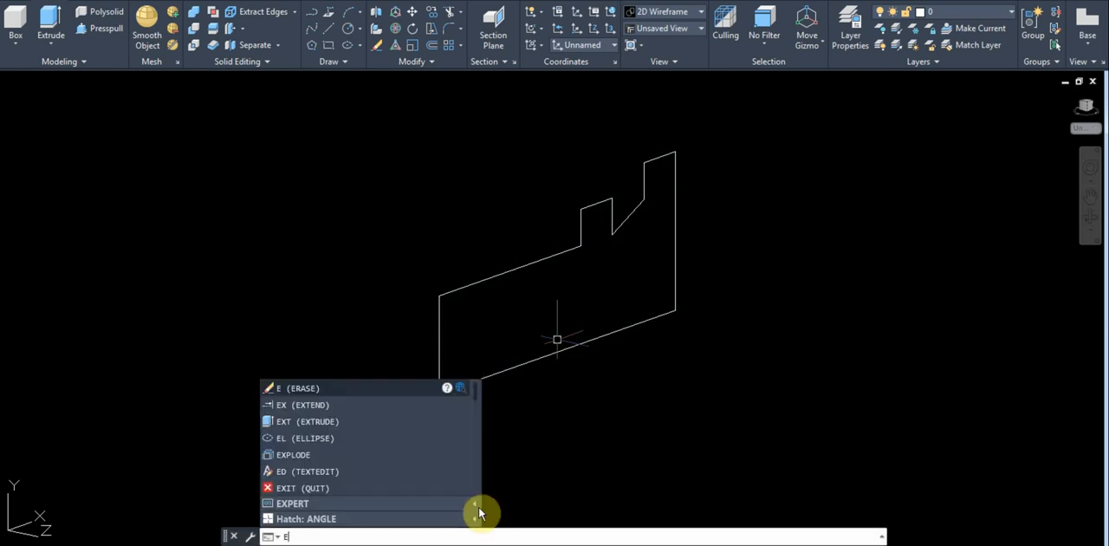
{"action": "type", "text": "X"}
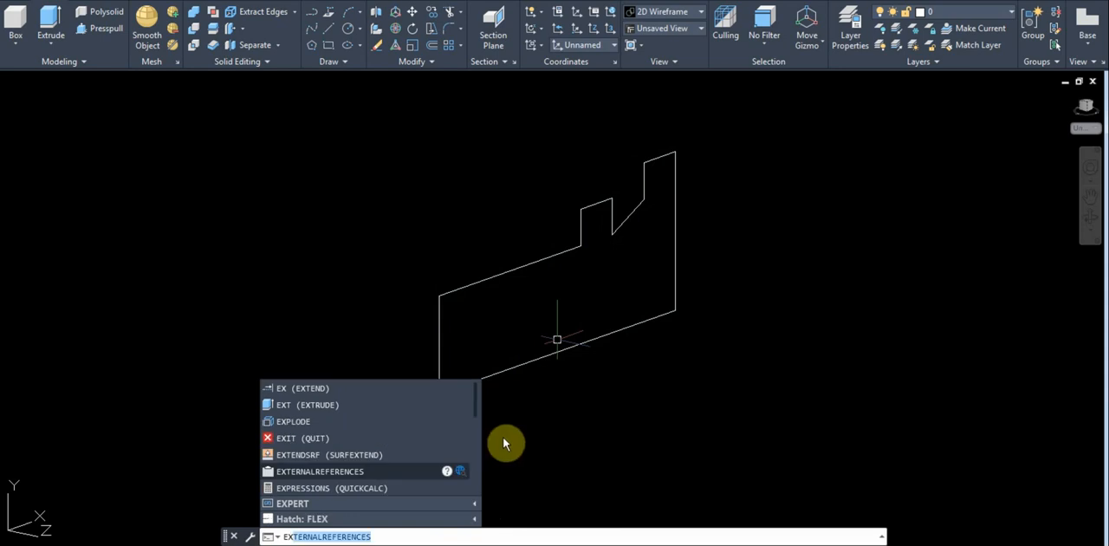
{"action": "key", "text": "Escape"}
Extrude the side profile region to a height of 100 units.
{"action": "type", "text": "ext"}
{"action": "key", "text": "Return"}
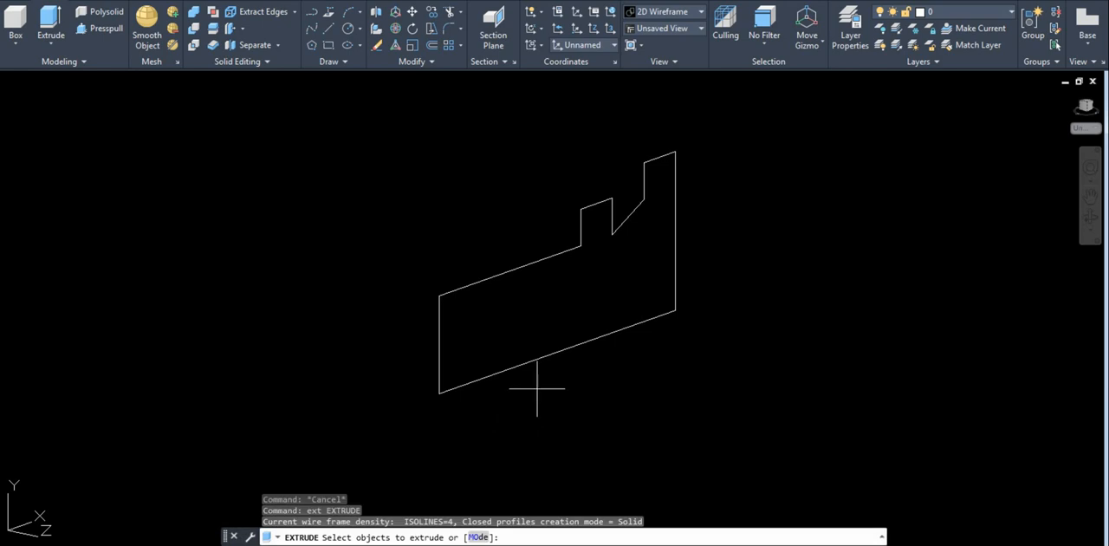
{"action": "left_click", "coordinate": [537, 387]}
{"action": "left_click", "coordinate": [368, 257]}
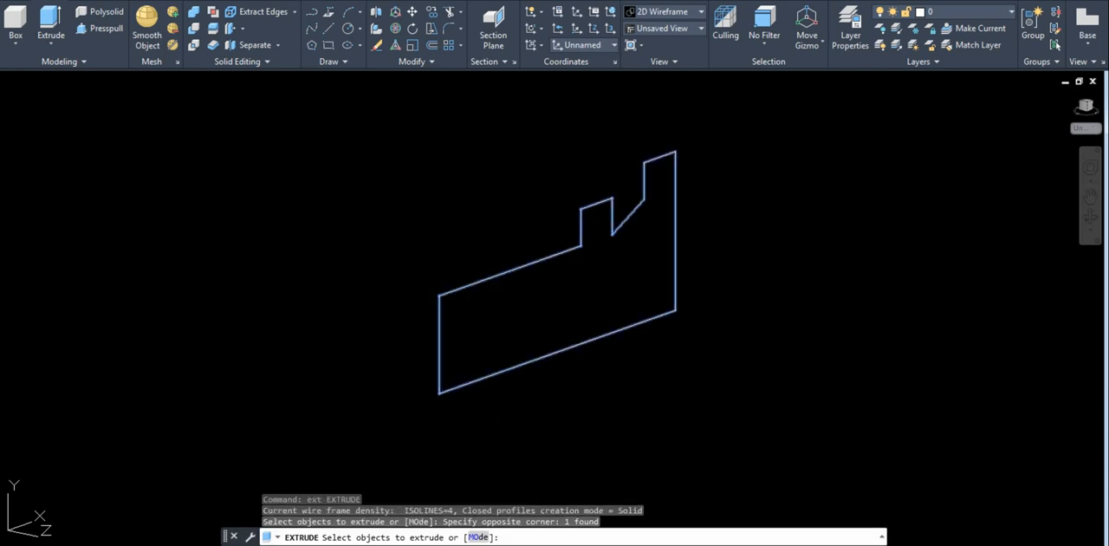
{"action": "key", "text": "Return"}
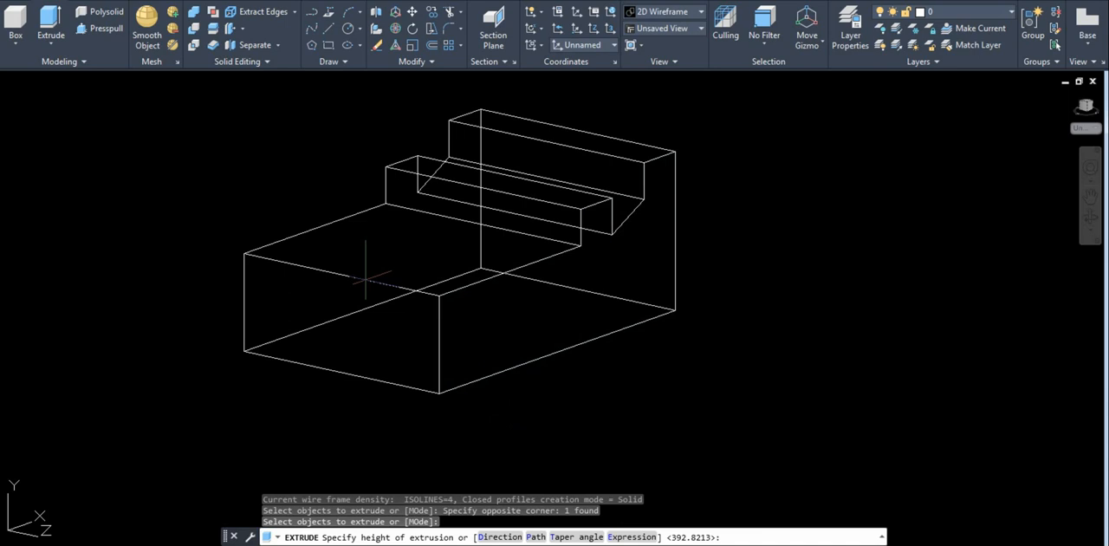
{"action": "type", "text": "100"}
{"action": "key", "text": "Return"}
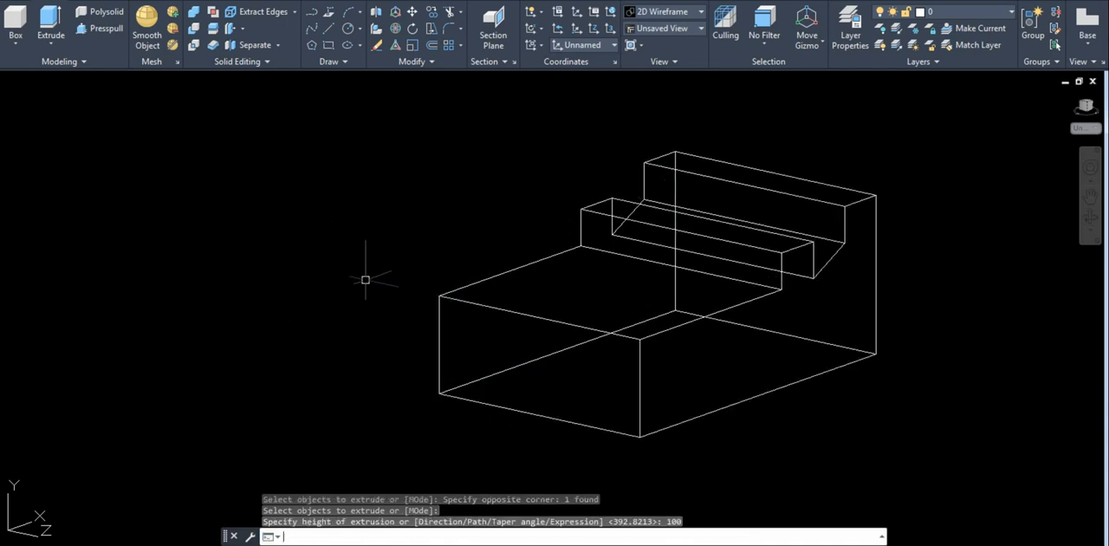
Switch the visual style to Conceptual to view the extruded block as a shaded solid.
{"action": "middle_click_drag", "start_coordinate": [708, 350], "coordinate": [565, 351]}
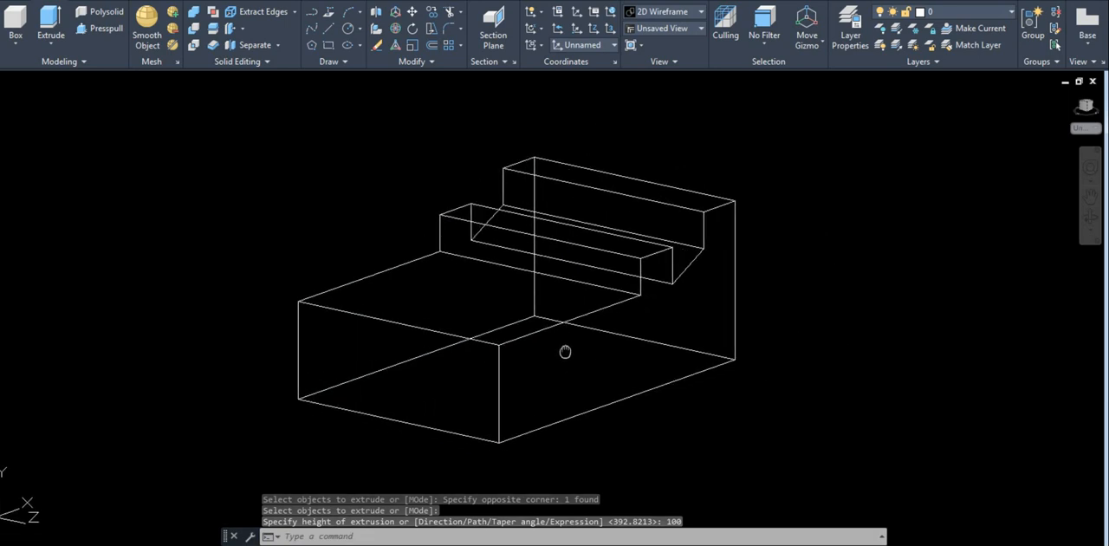
{"action": "scroll", "coordinate": [565, 351], "scroll_direction": "down", "scroll_amount": 3}
{"action": "type", "text": "s"}
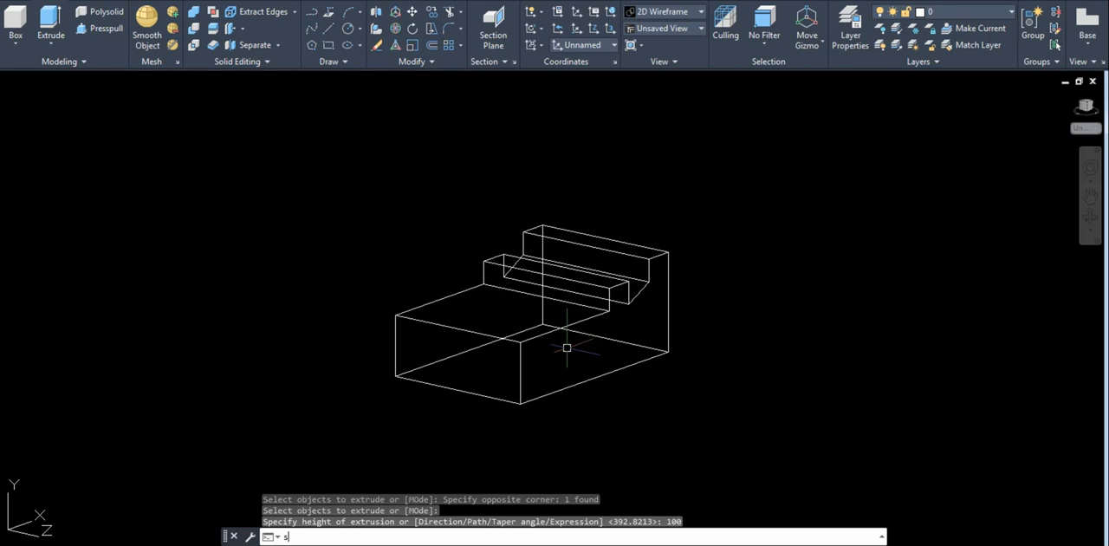
{"action": "type", "text": "u"}
{"action": "key", "text": "BackSpace"}
{"action": "type", "text": "ha"}
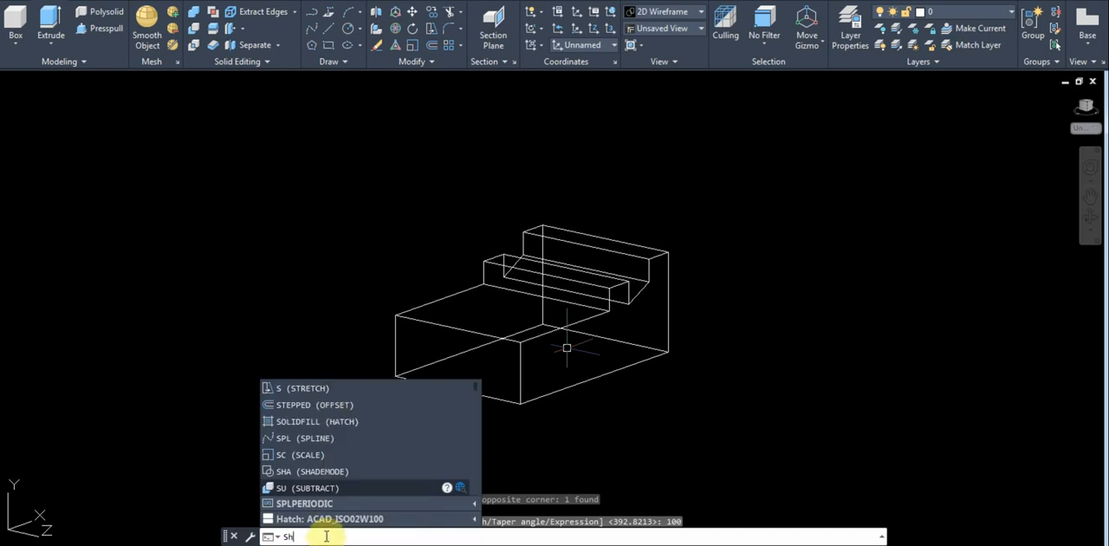
{"action": "key", "text": "Return"}
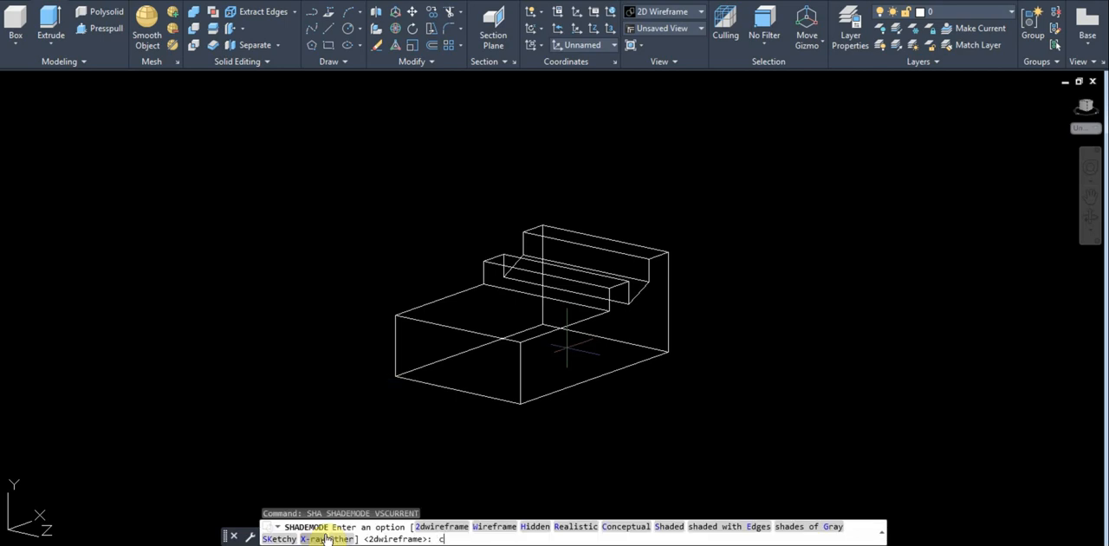
{"action": "key", "text": "Return"}
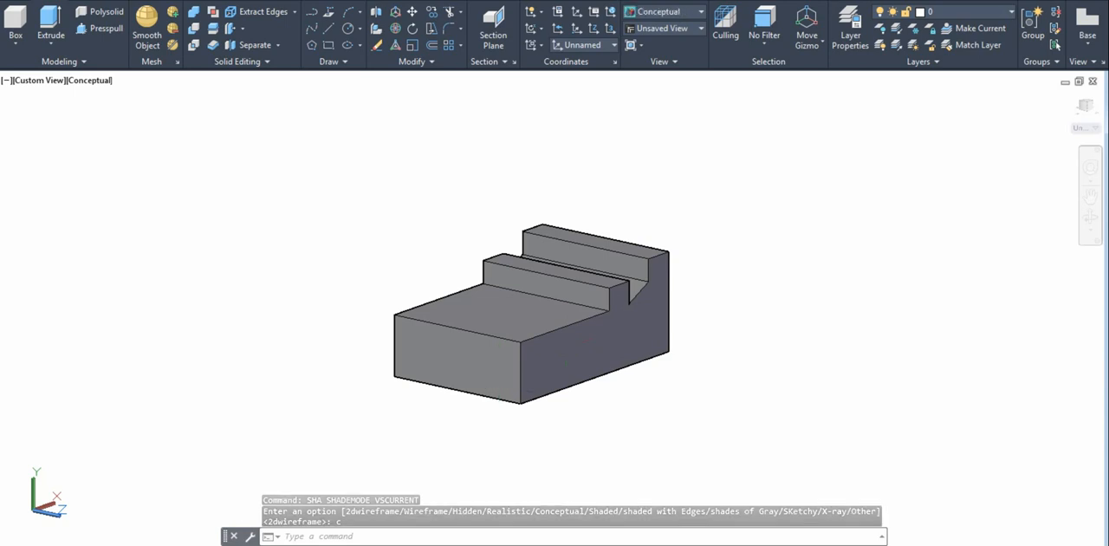
{"action": "key", "text": "Escape"}
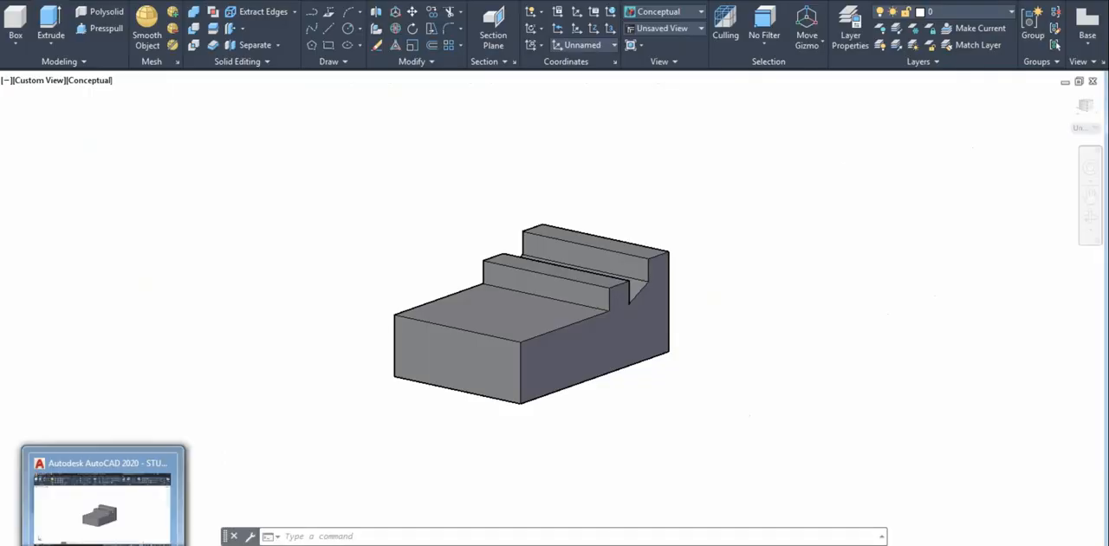
Return the display of the block to the 2D Wireframe visual style.
{"action": "middle_click_drag", "start_coordinate": [408, 387], "coordinate": [457, 389]}
{"action": "scroll", "coordinate": [367, 329], "scroll_direction": "up", "scroll_amount": 3}
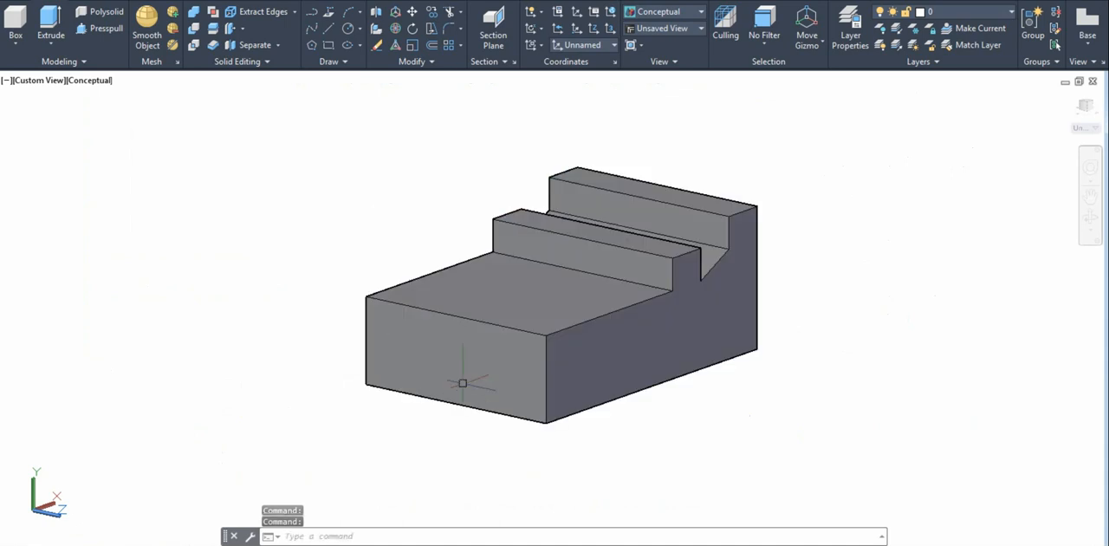
{"action": "type", "text": "sh"}
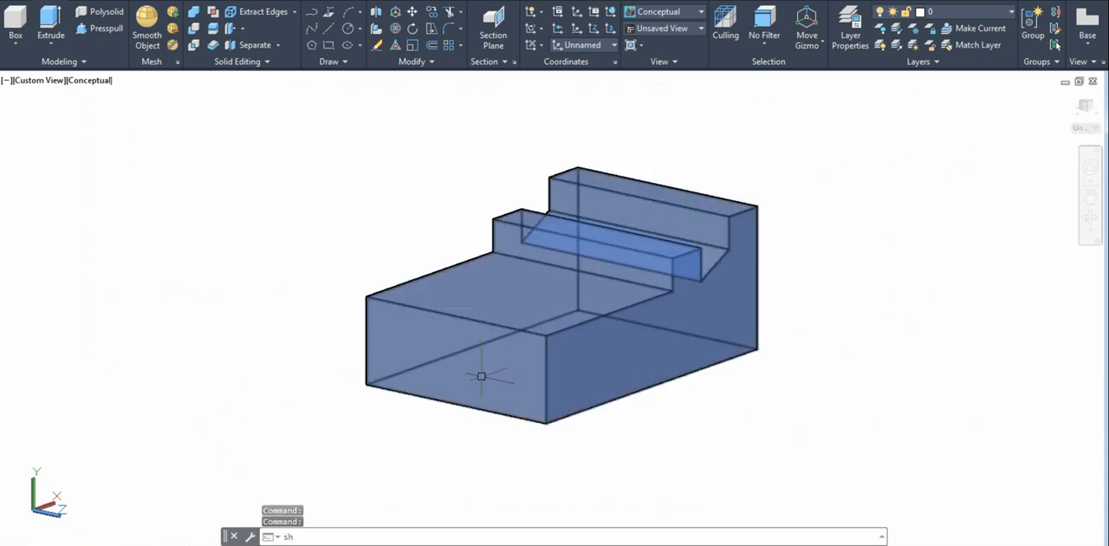
{"action": "type", "text": "a"}
{"action": "key", "text": "Return"}
{"action": "type", "text": "2"}
{"action": "key", "text": "Return"}
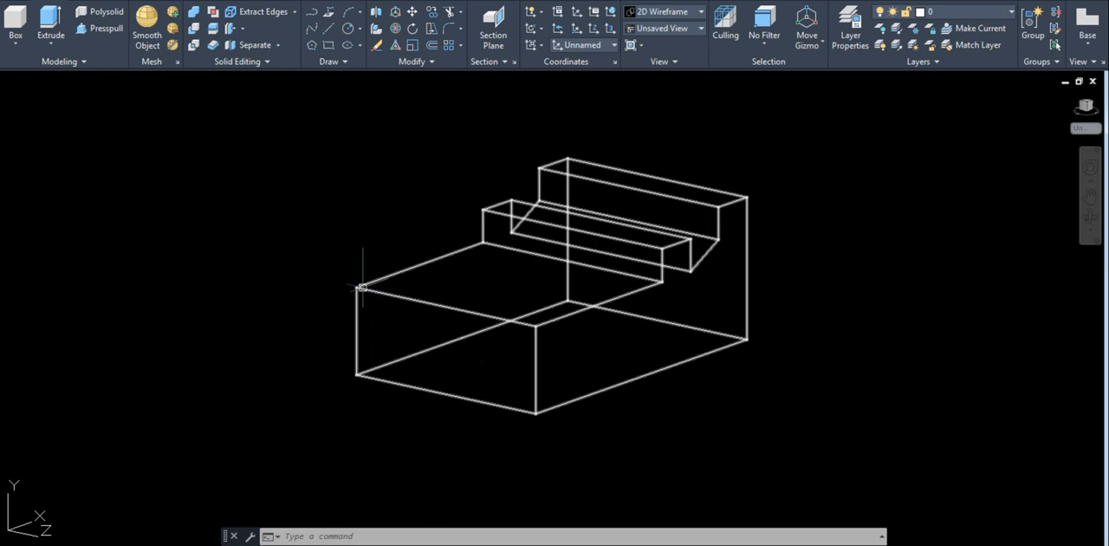
Create a freehand helper box in the empty space beside the block, smaller than the block.
{"action": "middle_click_drag", "start_coordinate": [324, 304], "coordinate": [356, 310]}
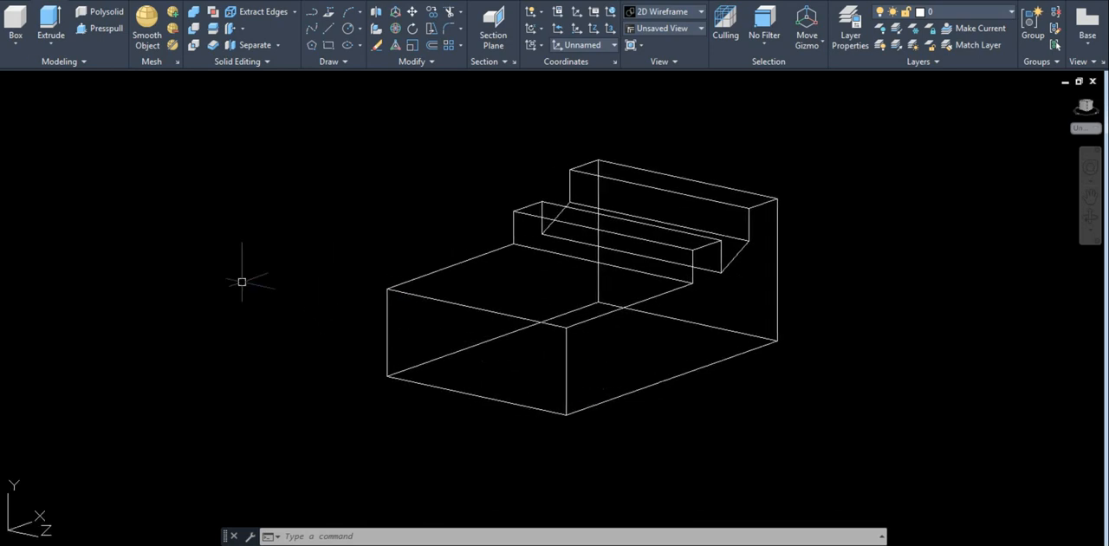
{"action": "left_click", "coordinate": [15, 30]}
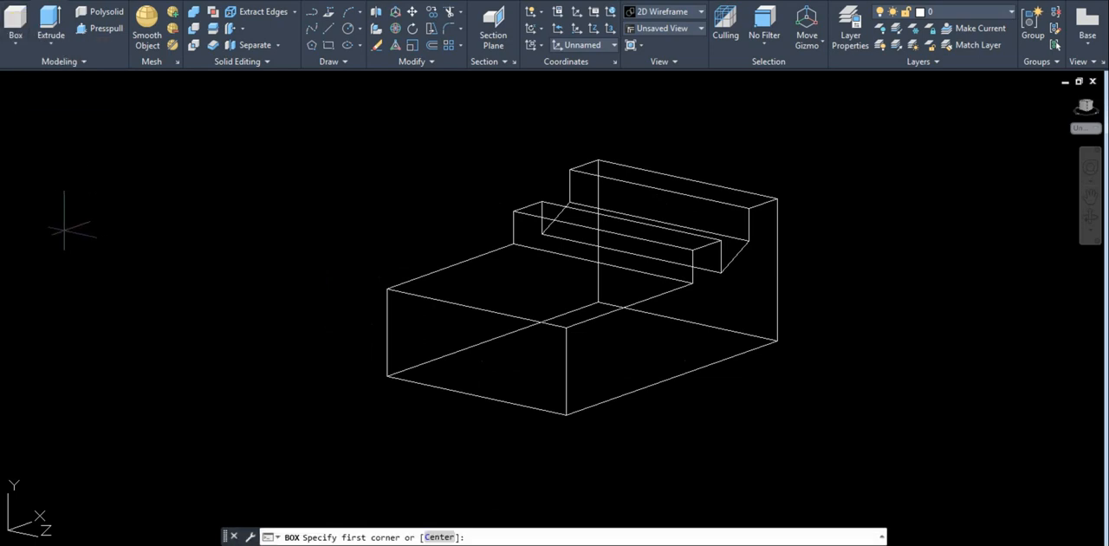
{"action": "left_click", "coordinate": [64, 230]}
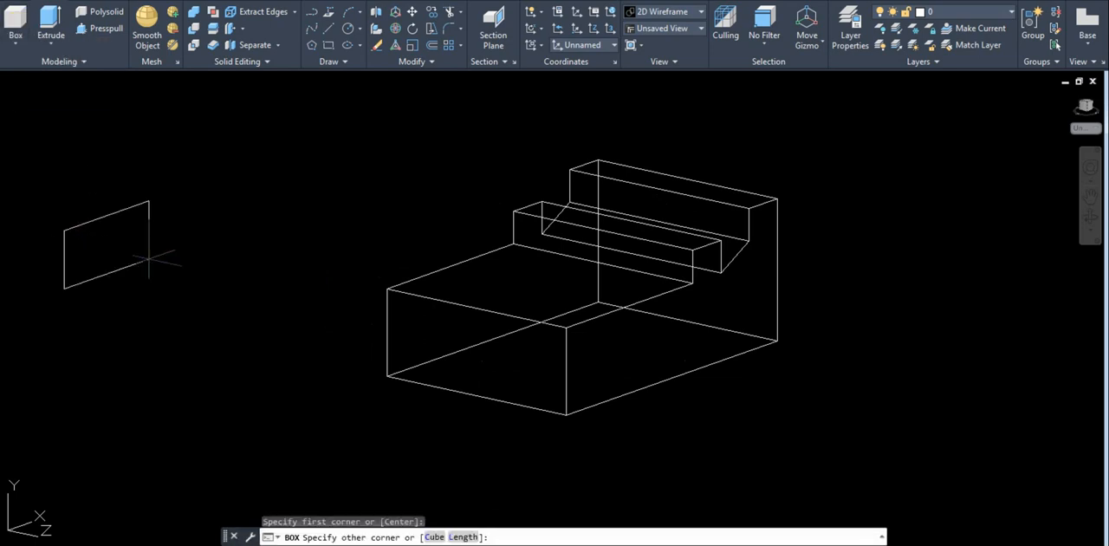
{"action": "left_click", "coordinate": [149, 258]}
{"action": "left_click", "coordinate": [251, 291]}
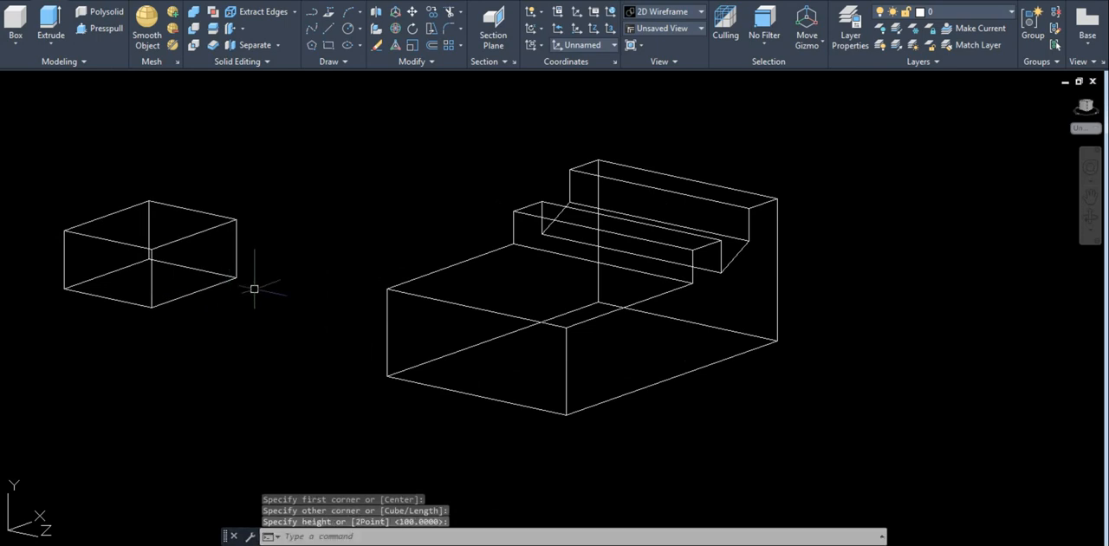
Set the UCS origin at the helper box's lower front corner, with X along the bottom front edge and the default XY plane.
{"action": "type", "text": "Ucs"}
{"action": "key", "text": "Return"}
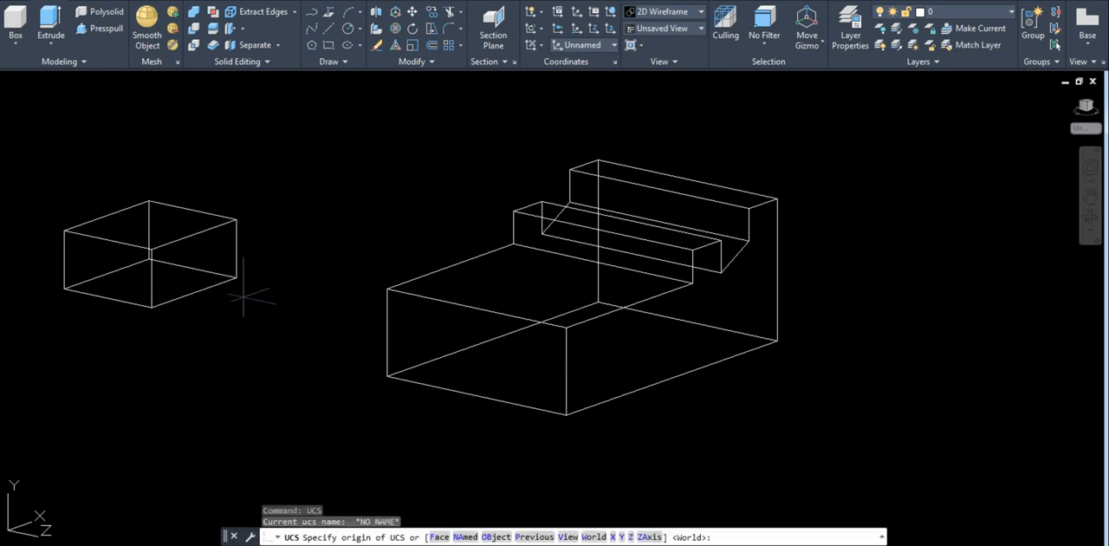
{"action": "left_click", "coordinate": [61, 289]}
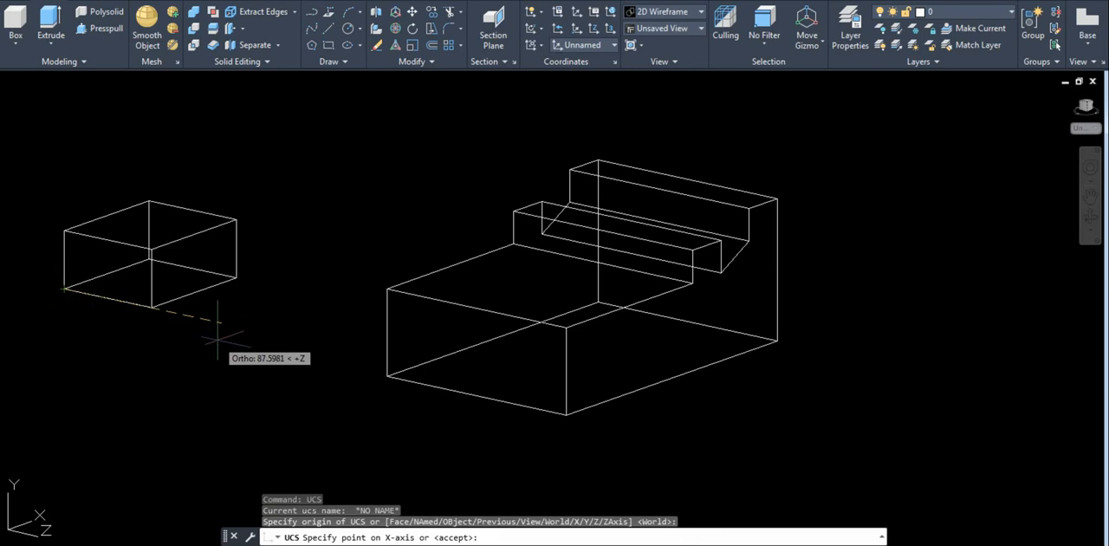
{"action": "left_click", "coordinate": [208, 266]}
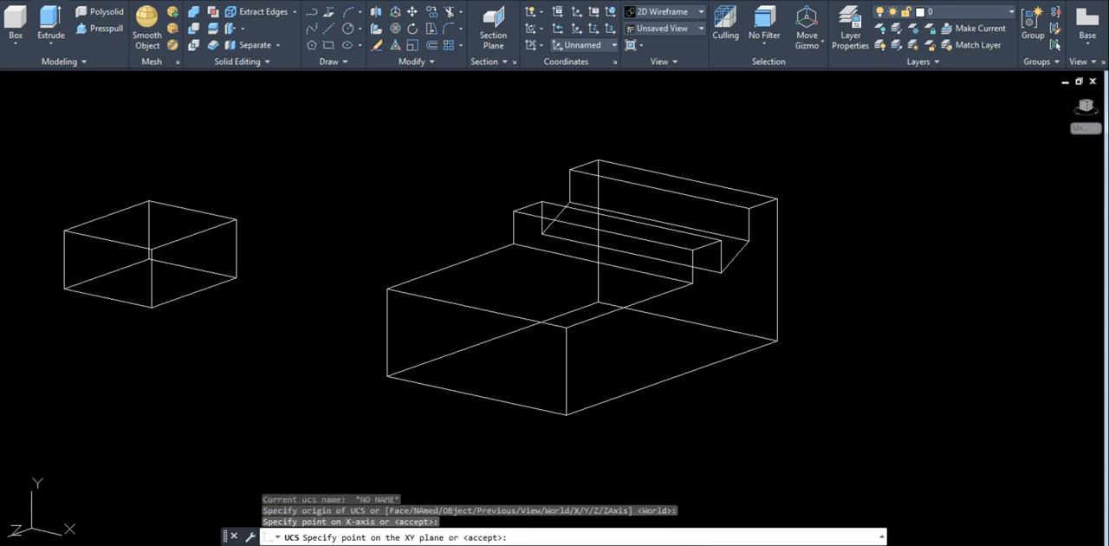
{"action": "key", "text": "Return"}
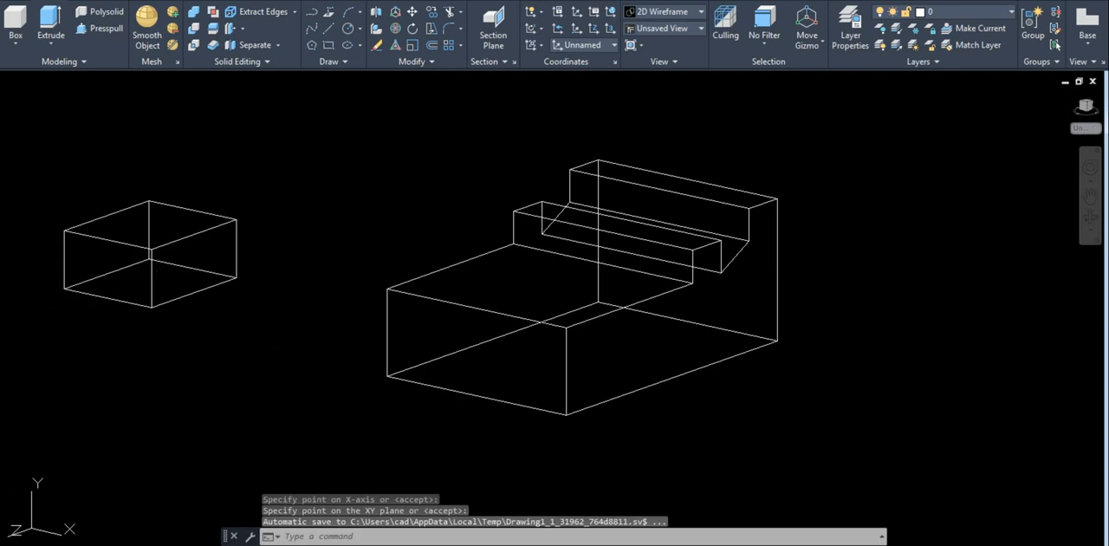
Erase the helper box beside the block.
{"action": "key", "text": "Escape"}
{"action": "left_click", "coordinate": [280, 353]}
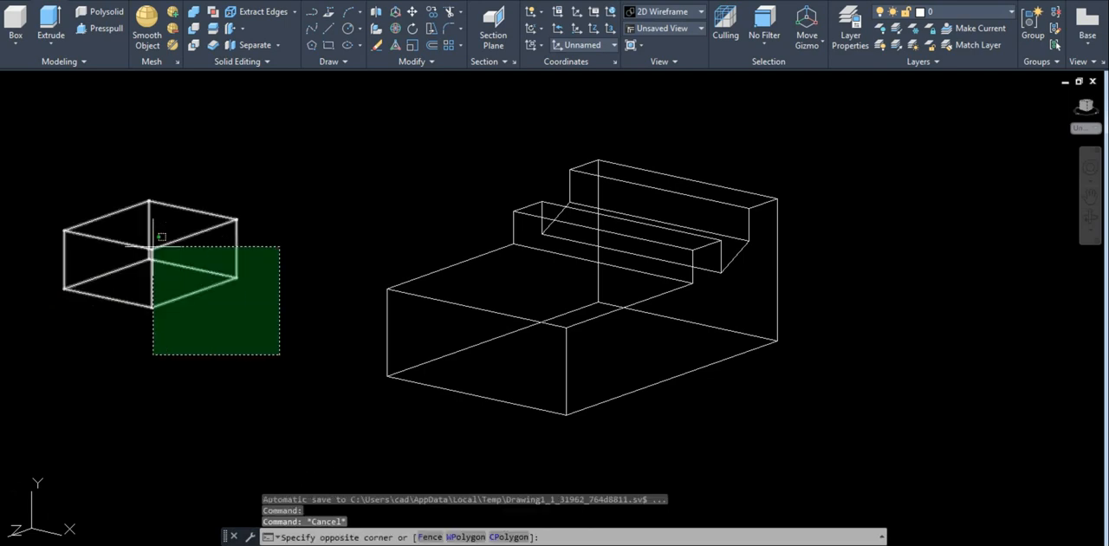
{"action": "left_click", "coordinate": [153, 244]}
{"action": "type", "text": "e"}
{"action": "key", "text": "Return"}
Draw lines from the front face's lower outer corner: 30 along the bottom edge, 20 up, and 40 across parallel to that edge.
{"action": "middle_click_drag", "start_coordinate": [495, 347], "coordinate": [473, 288]}
{"action": "type", "text": "l"}
{"action": "key", "text": "Return"}
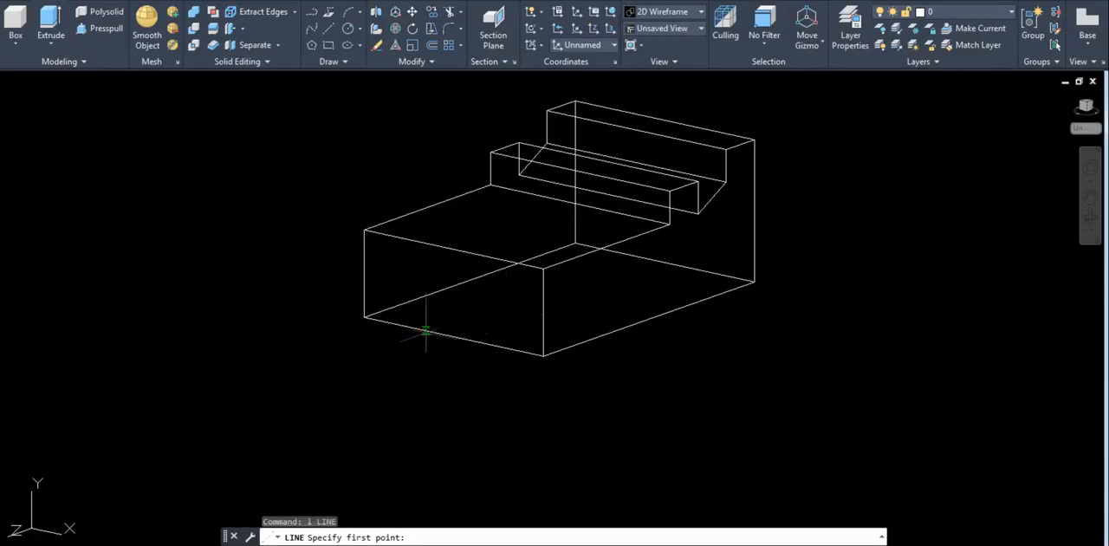
{"action": "left_click", "coordinate": [364, 315]}
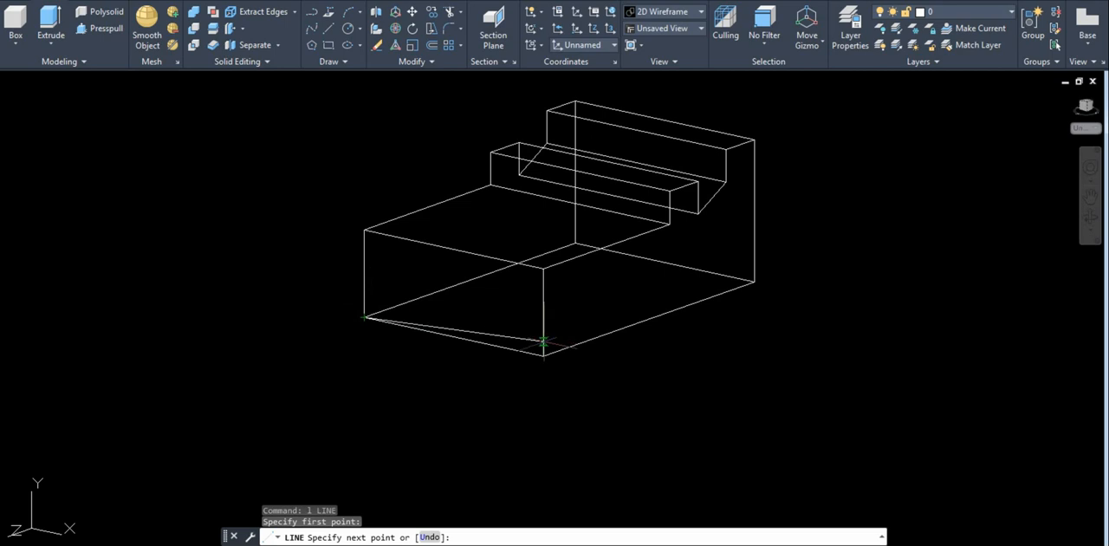
{"action": "type", "text": "30"}
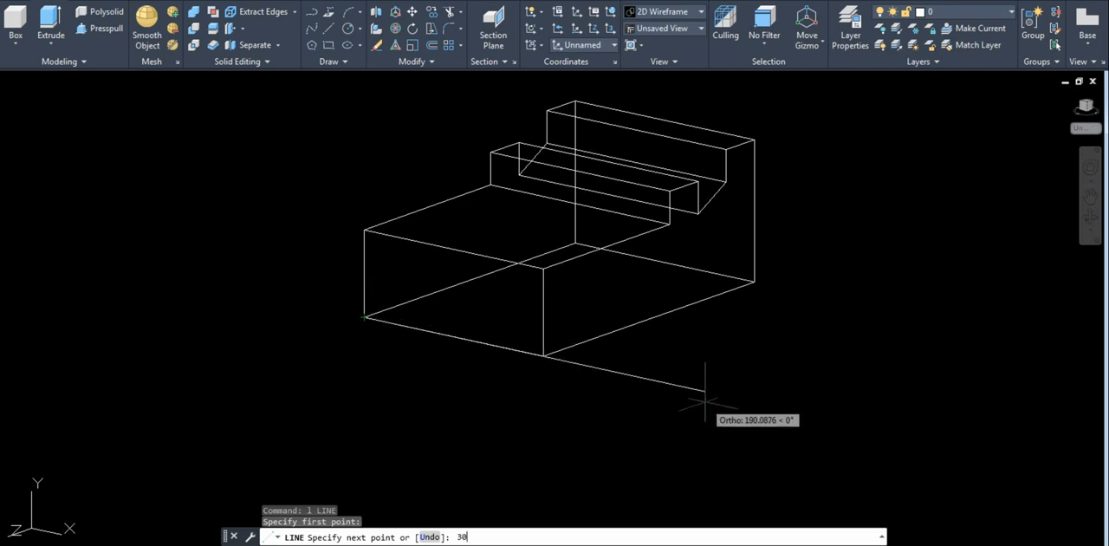
{"action": "key", "text": "Return"}
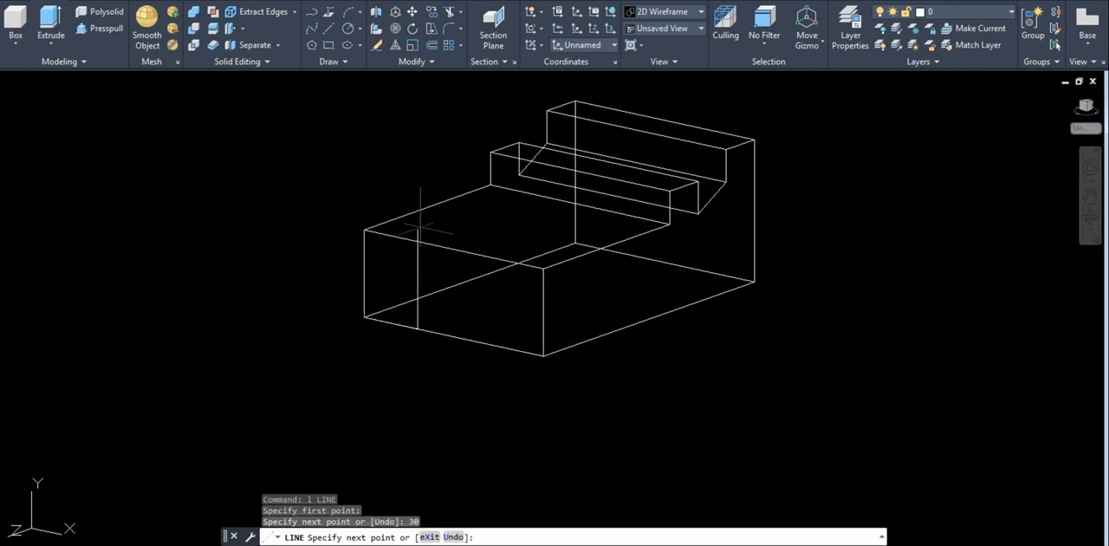
{"action": "type", "text": "20"}
{"action": "key", "text": "Return"}
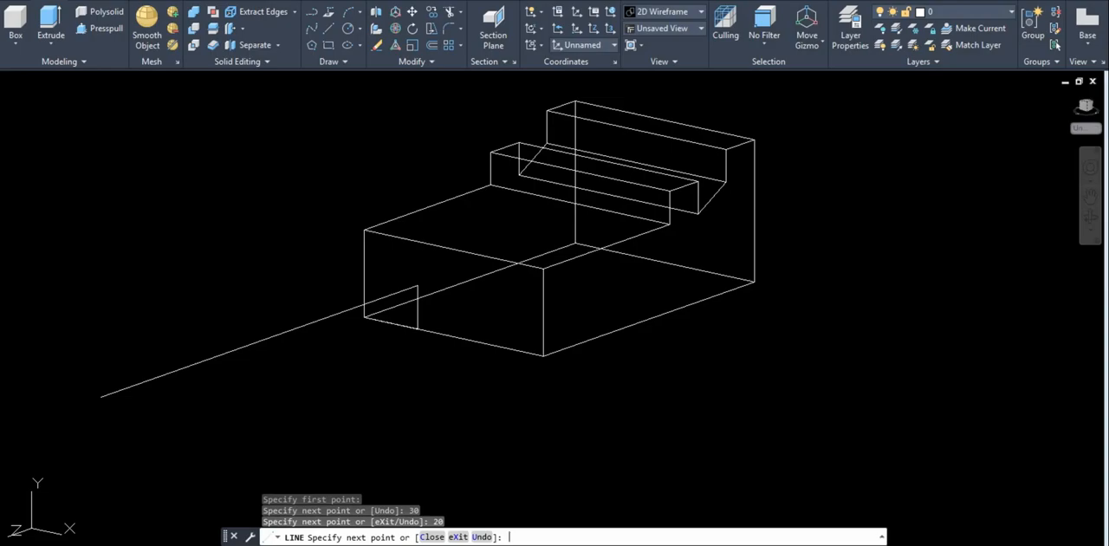
{"action": "type", "text": "4"}
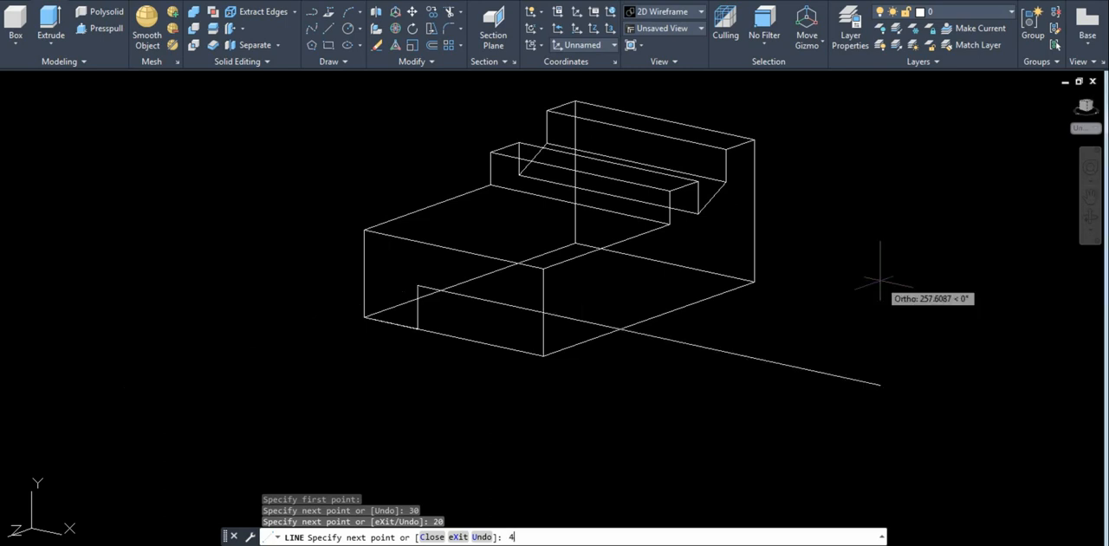
{"action": "type", "text": "0"}
{"action": "key", "text": "Return"}
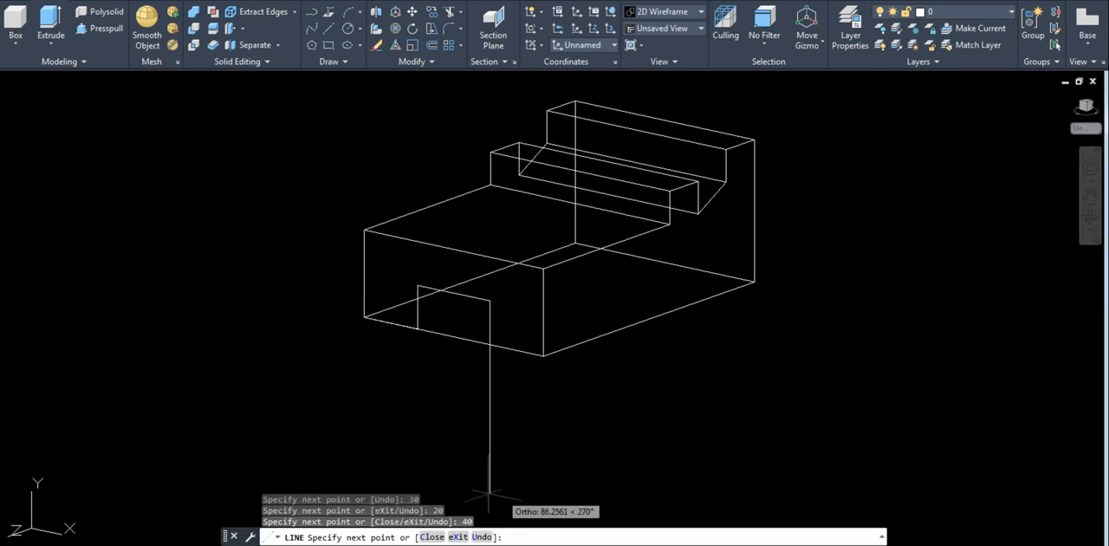
{"action": "type", "text": "3"}
{"action": "type", "text": "0"}
{"action": "key", "text": "Return"}
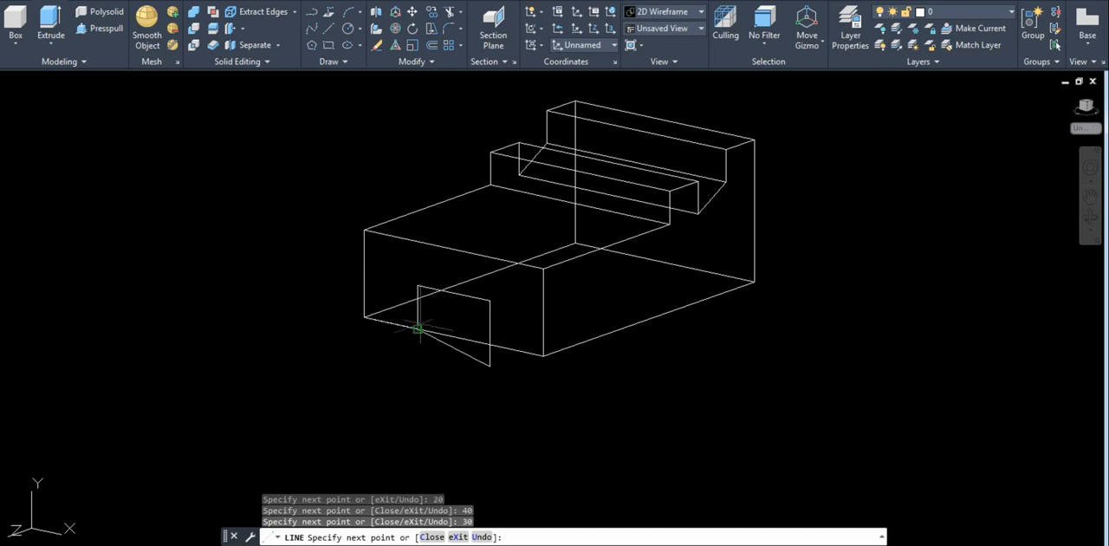
{"action": "key", "text": "ctrl+z"}
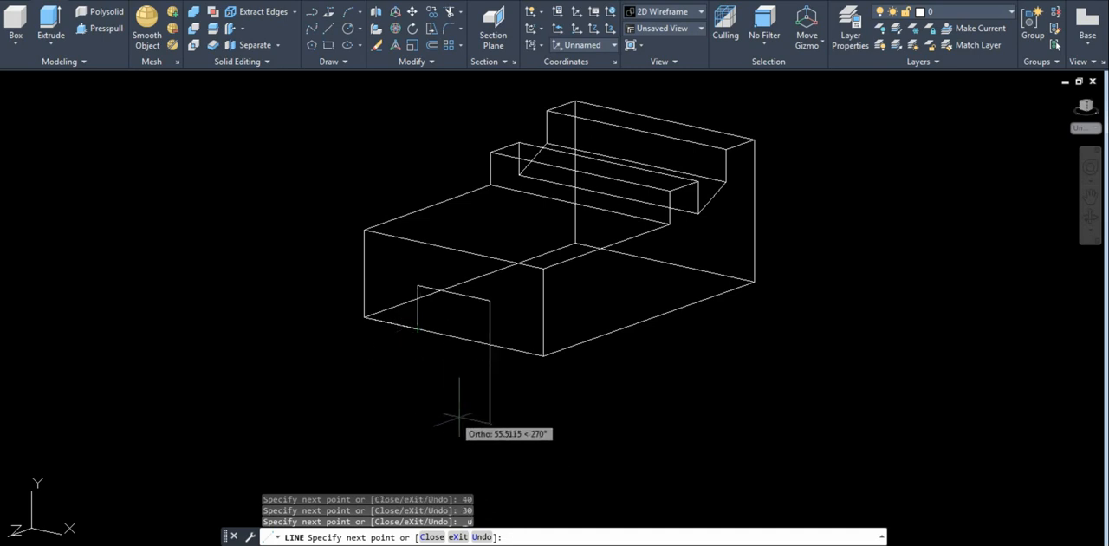
Draw the slot outline's remaining side 20 downward and close the rectangle along the block's bottom edge.
{"action": "type", "text": "2"}
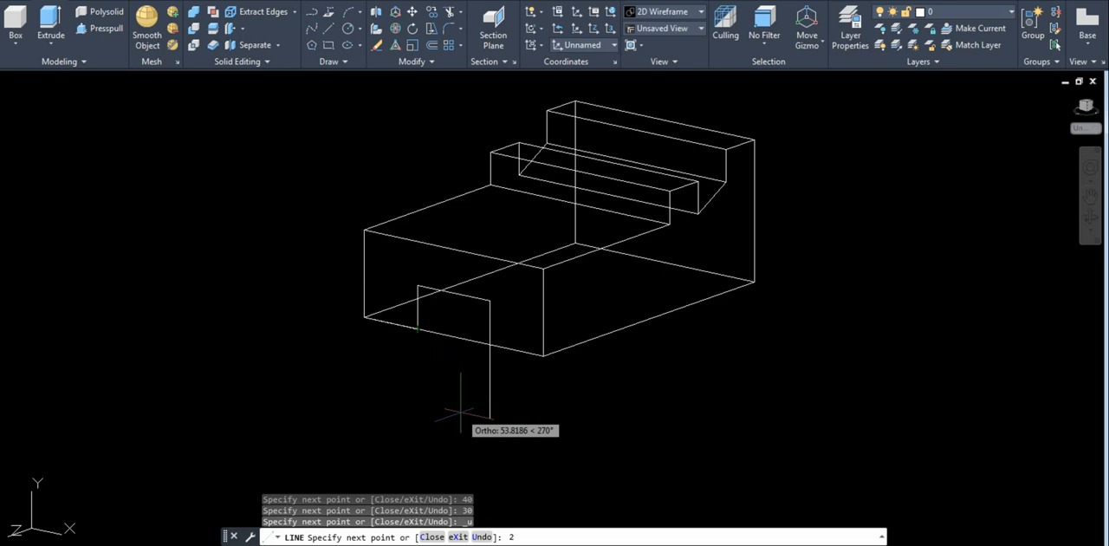
{"action": "type", "text": "0"}
{"action": "key", "text": "Return"}
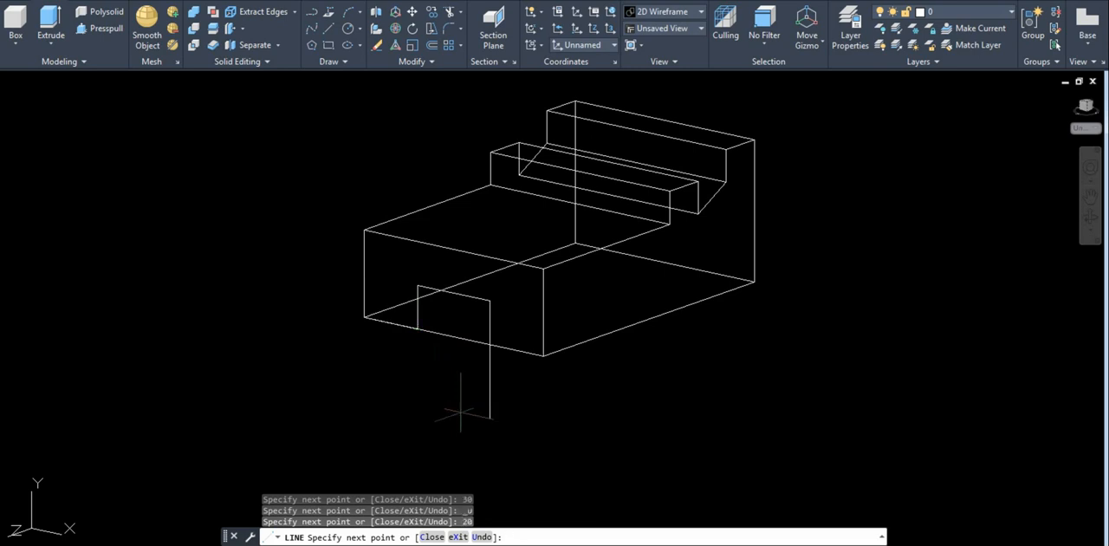
{"action": "left_click", "coordinate": [418, 329]}
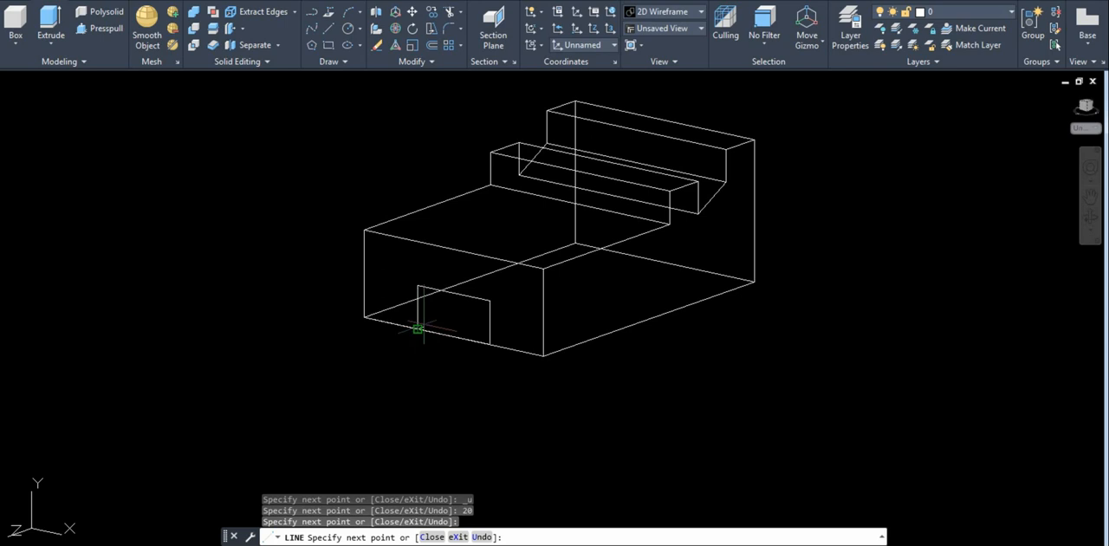
{"action": "key", "text": "Return"}
Erase the 30-long construction line between the block's corner and the slot outline.
{"action": "left_click", "coordinate": [403, 322]}
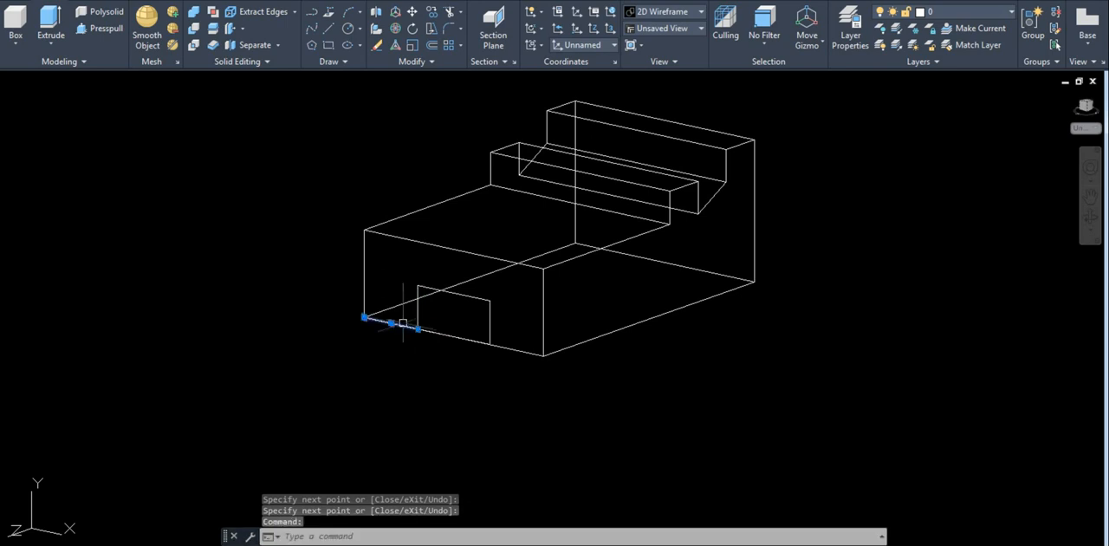
{"action": "type", "text": "e"}
{"action": "key", "text": "Return"}
Convert the four lines of the slot rectangle on the front face into a region.
{"action": "type", "text": "r"}
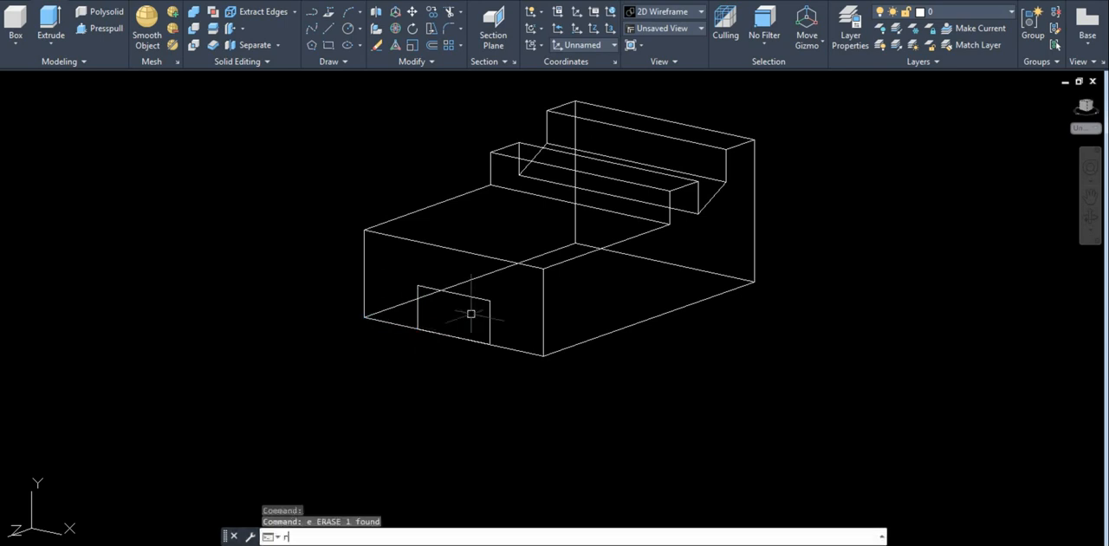
{"action": "type", "text": "eg"}
{"action": "key", "text": "Return"}
{"action": "left_click", "coordinate": [429, 289]}
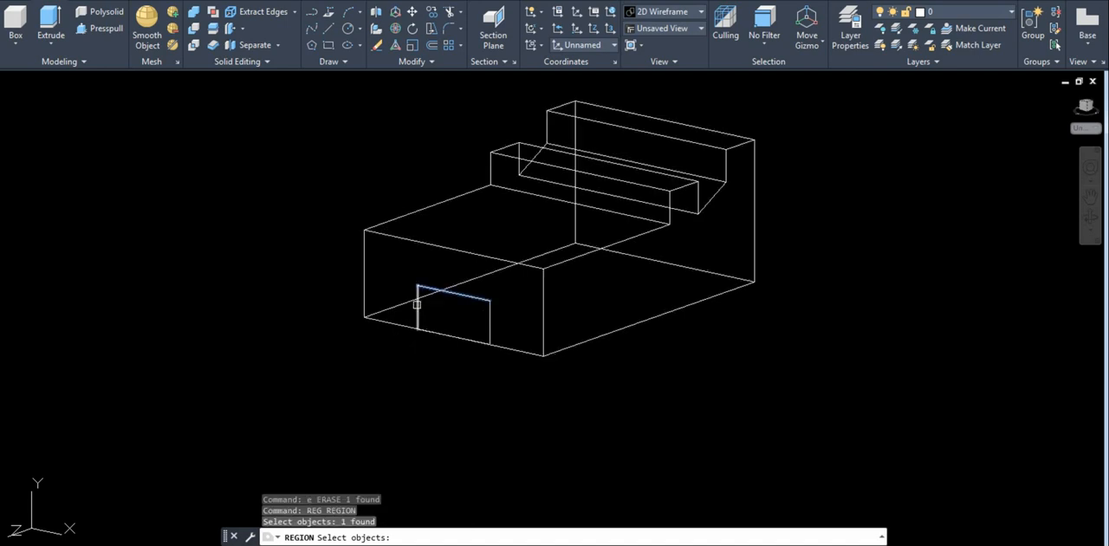
{"action": "left_click", "coordinate": [418, 304]}
{"action": "left_click", "coordinate": [489, 320]}
{"action": "left_click", "coordinate": [465, 339]}
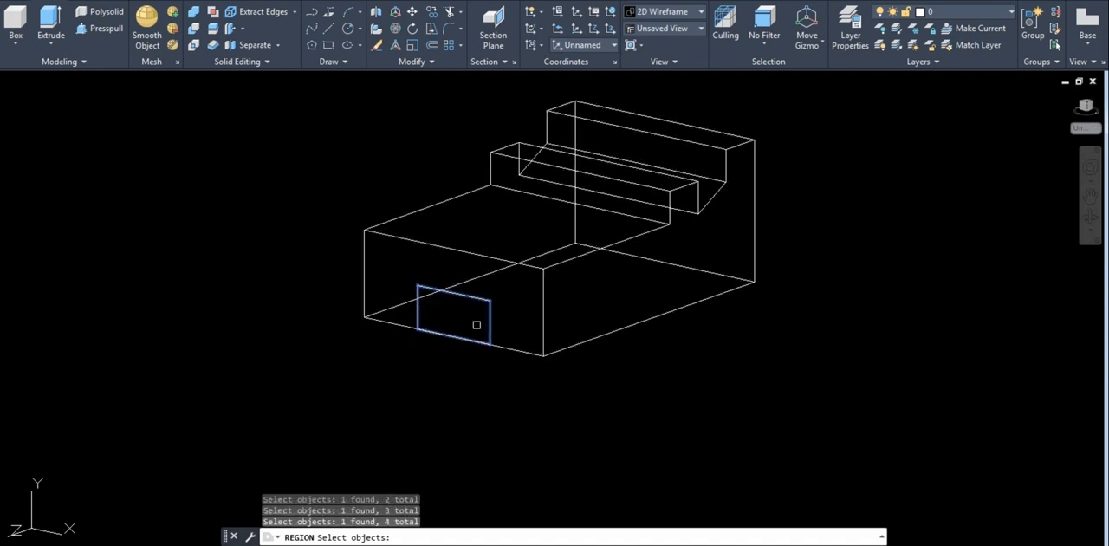
{"action": "key", "text": "Return"}
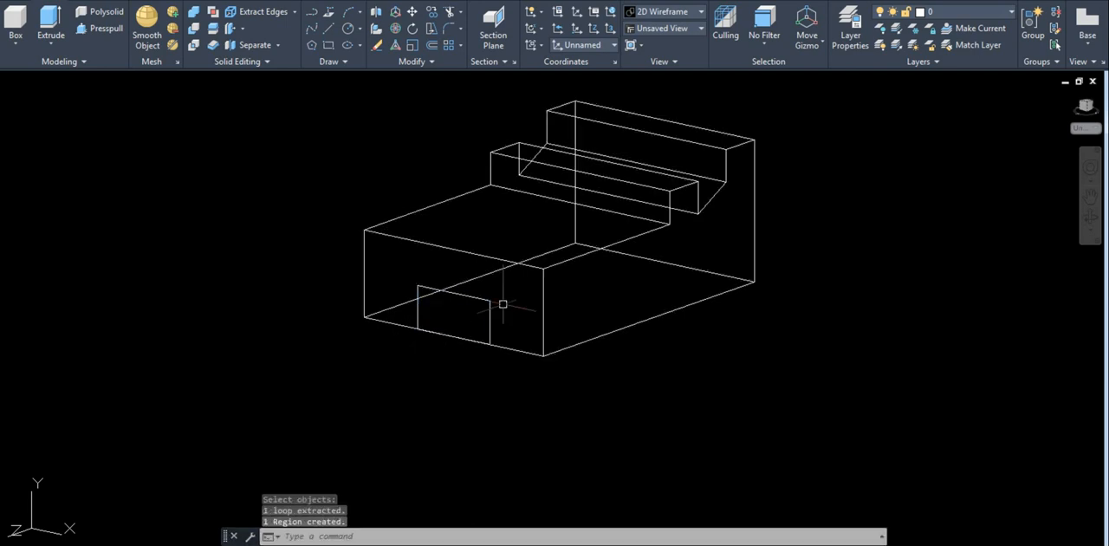
Extrude the slot region into the block with a height of -150.
{"action": "type", "text": "e"}
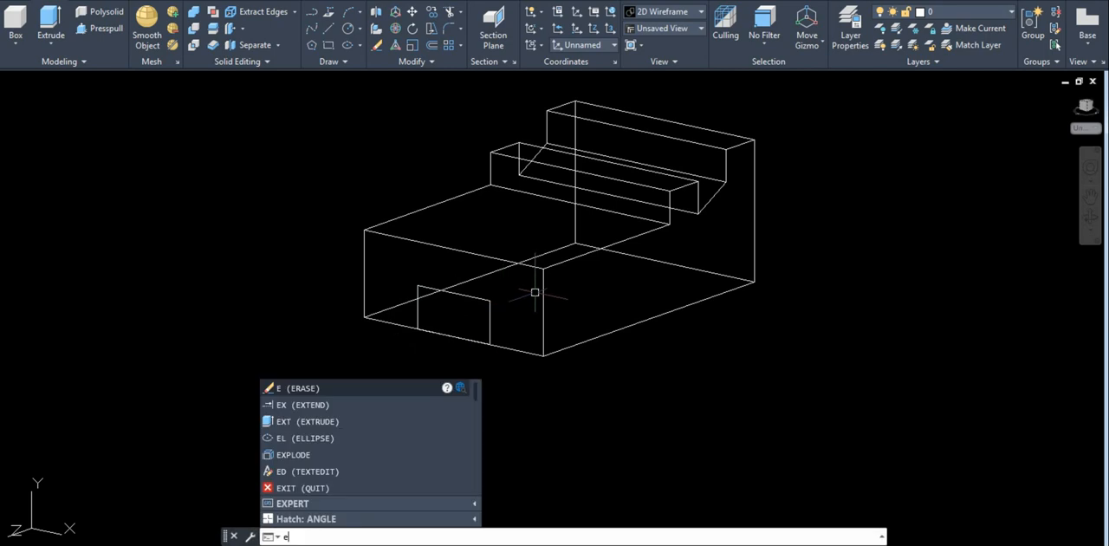
{"action": "type", "text": "xt"}
{"action": "key", "text": "Return"}
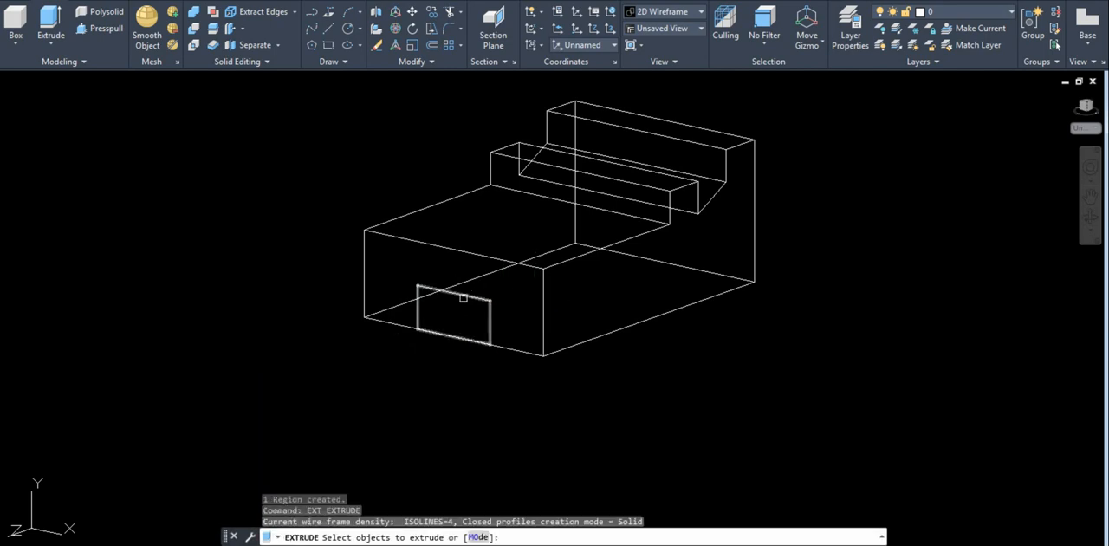
{"action": "left_click", "coordinate": [464, 297]}
{"action": "key", "text": "Return"}
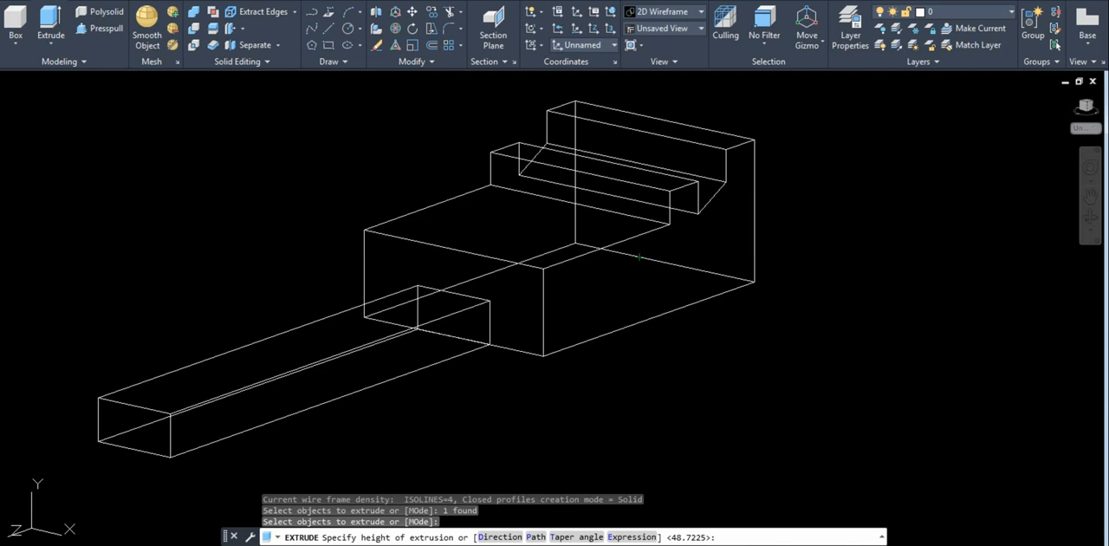
{"action": "type", "text": "-150"}
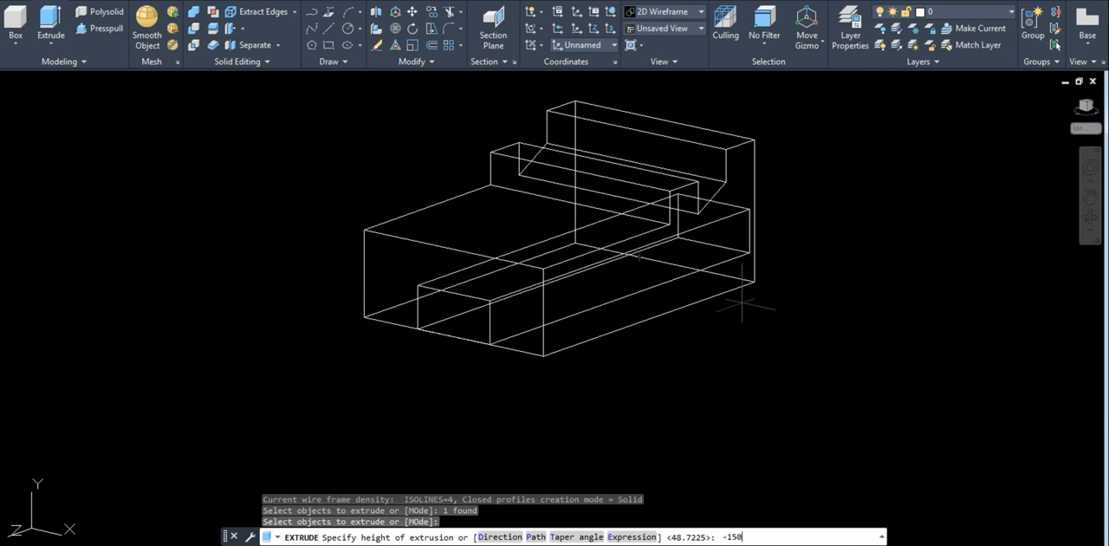
{"action": "key", "text": "Return"}
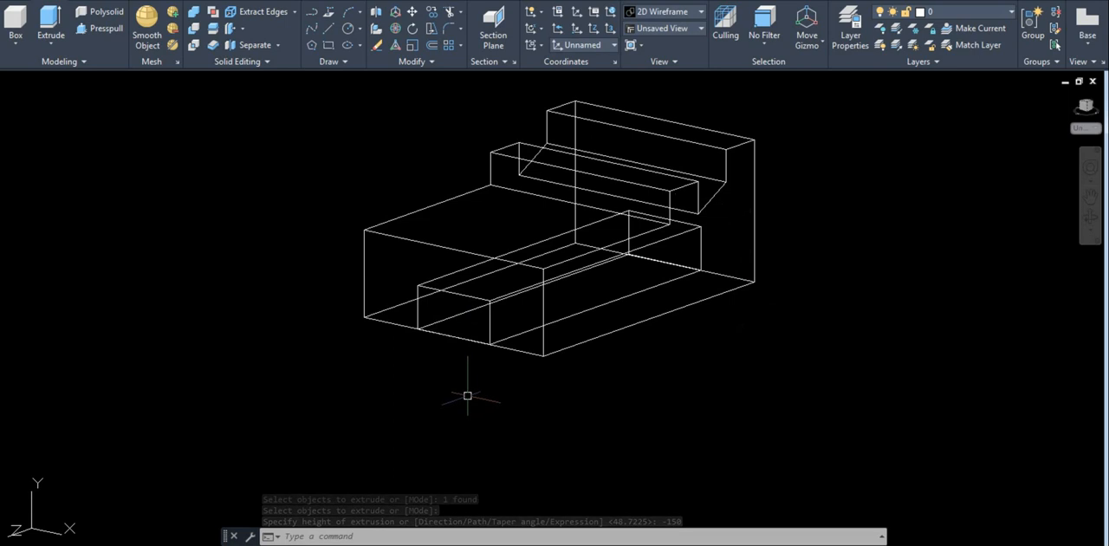
Subtract the extruded slot solid from the block to cut the bottom channel.
{"action": "type", "text": "s"}
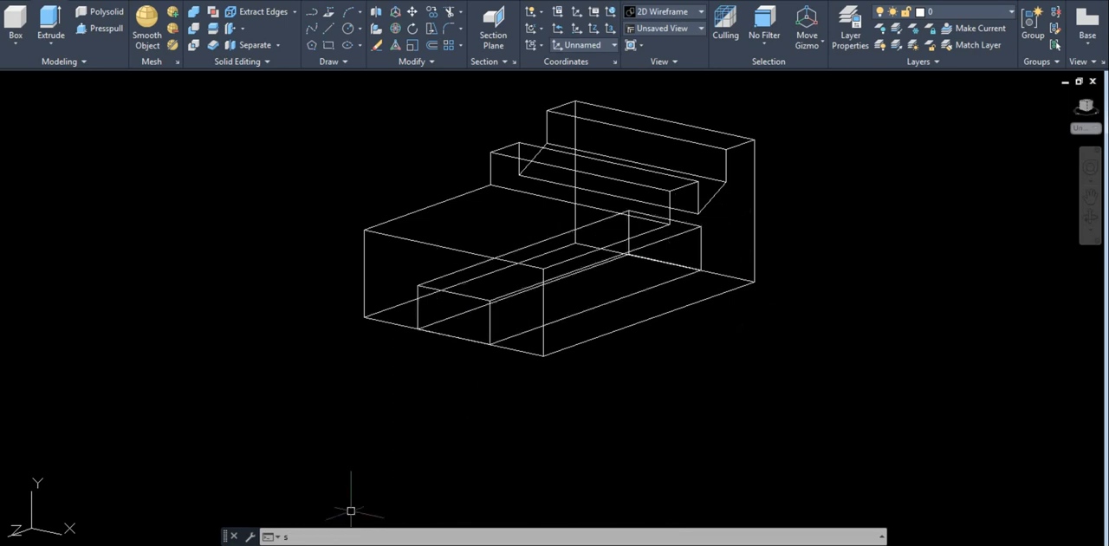
{"action": "type", "text": "u"}
{"action": "key", "text": "Return"}
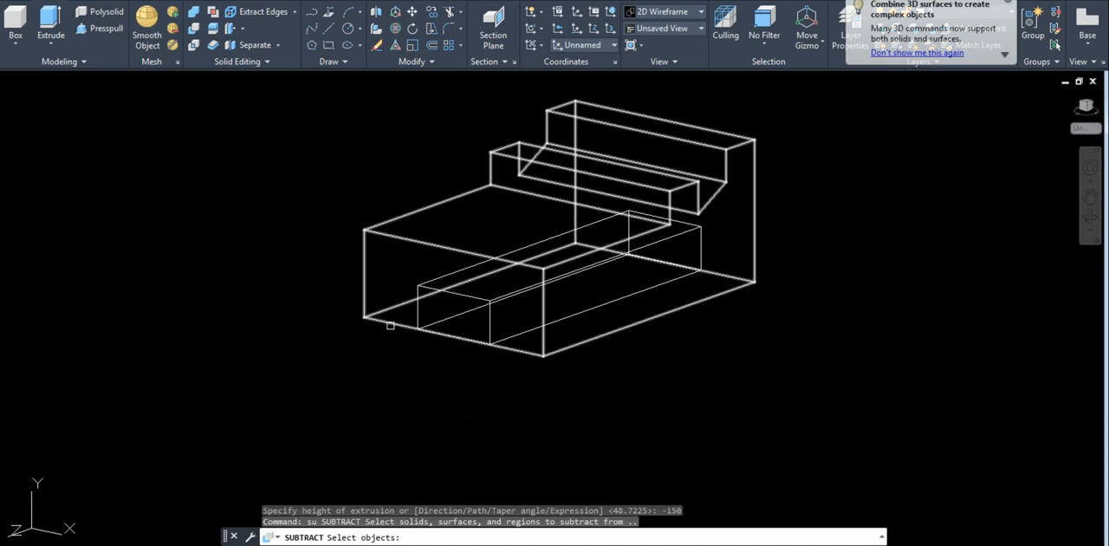
{"action": "left_click", "coordinate": [390, 325]}
{"action": "key", "text": "Return"}
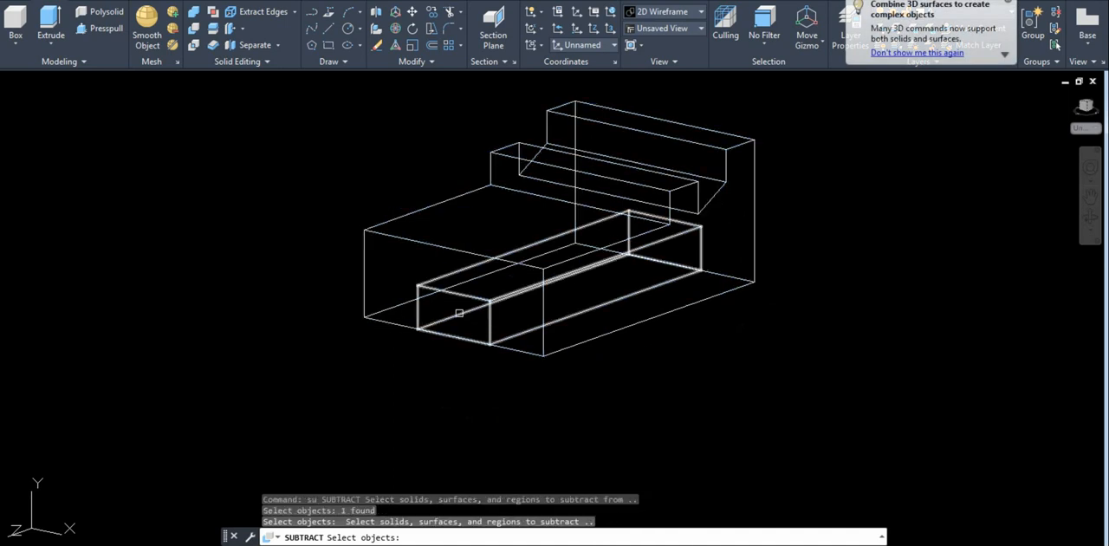
{"action": "left_click", "coordinate": [458, 297]}
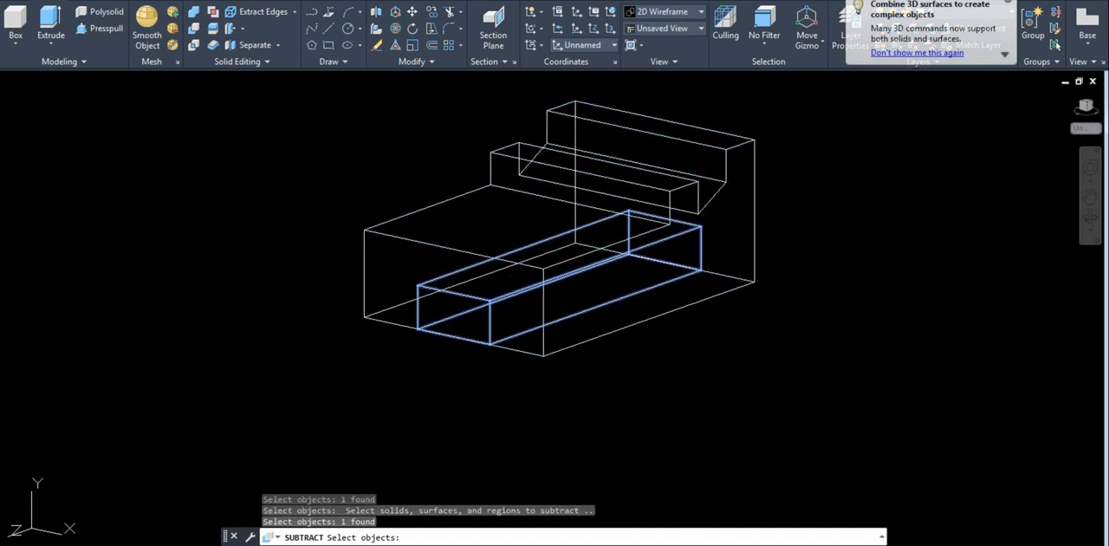
{"action": "key", "text": "Return"}
Switch the visual style to Conceptual and orbit the block to view the bottom slot as a shaded solid.
{"action": "middle_click_drag", "start_coordinate": [635, 388], "coordinate": [613, 440]}
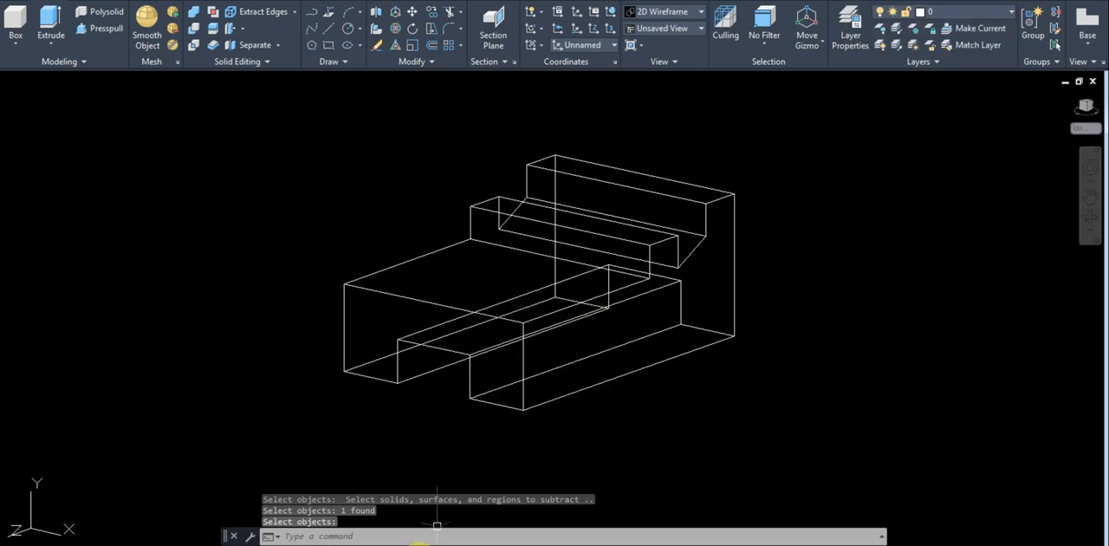
{"action": "type", "text": "s"}
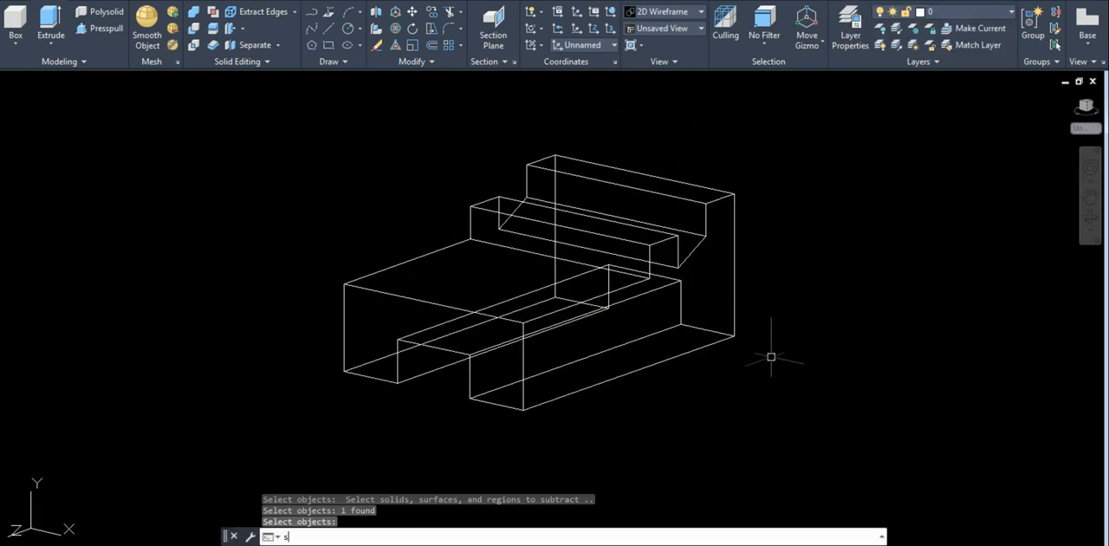
{"action": "type", "text": "ha"}
{"action": "key", "text": "Return"}
{"action": "type", "text": "c"}
{"action": "key", "text": "Return"}
{"action": "mouse_move", "coordinate": [743, 352]}
{"action": "middle_mouse_down", "text": "shift"}
{"action": "mouse_move", "coordinate": [775, 352]}
{"action": "mouse_move", "coordinate": [760, 326]}
{"action": "mouse_move", "coordinate": [768, 198]}
{"action": "mouse_move", "coordinate": [762, 344]}
{"action": "mouse_move", "coordinate": [733, 369]}
{"action": "mouse_move", "coordinate": [536, 334]}
{"action": "mouse_move", "coordinate": [621, 348]}
{"action": "mouse_move", "coordinate": [756, 345]}
{"action": "mouse_move", "coordinate": [686, 387]}
{"action": "mouse_move", "coordinate": [702, 345]}
{"action": "mouse_move", "coordinate": [948, 365]}
{"action": "mouse_move", "coordinate": [589, 330]}
{"action": "mouse_move", "coordinate": [728, 317]}
{"action": "mouse_move", "coordinate": [751, 347]}
{"action": "mouse_move", "coordinate": [650, 307]}
{"action": "mouse_move", "coordinate": [737, 392]}
{"action": "mouse_move", "coordinate": [713, 297]}
{"action": "mouse_move", "coordinate": [778, 332]}
{"action": "mouse_move", "coordinate": [743, 355]}
{"action": "mouse_move", "coordinate": [704, 341]}
{"action": "mouse_move", "coordinate": [775, 300]}
{"action": "mouse_move", "coordinate": [802, 371]}
{"action": "mouse_move", "coordinate": [750, 283]}
{"action": "mouse_move", "coordinate": [775, 230]}
{"action": "mouse_move", "coordinate": [860, 352]}
{"action": "mouse_move", "coordinate": [690, 354]}
{"action": "mouse_move", "coordinate": [678, 342]}
{"action": "mouse_move", "coordinate": [743, 301]}
{"action": "mouse_move", "coordinate": [775, 330]}
{"action": "mouse_move", "coordinate": [751, 333]}
{"action": "mouse_move", "coordinate": [758, 308]}
{"action": "mouse_move", "coordinate": [743, 336]}
{"action": "middle_mouse_up", "text": "shift"}
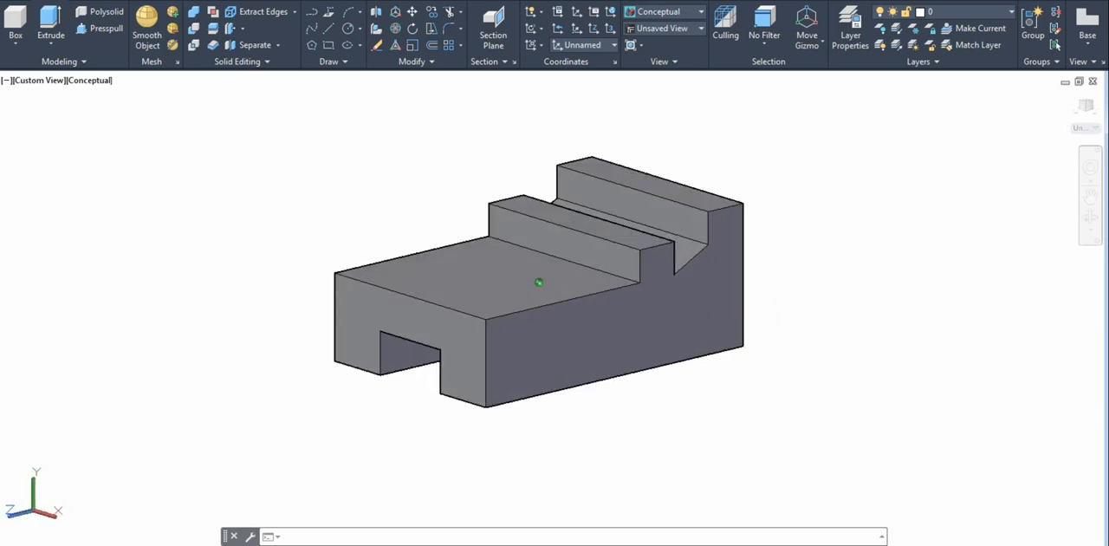